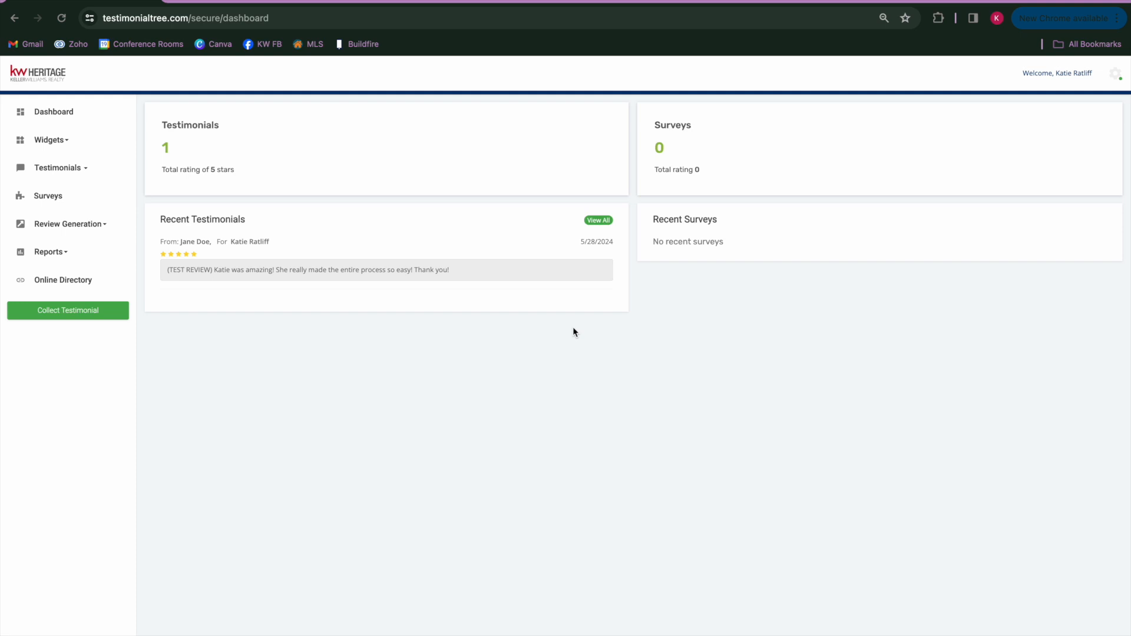
Open the public page showing the agent's existing testimonials from the Collect Testimonial page.
left_click(63, 317)
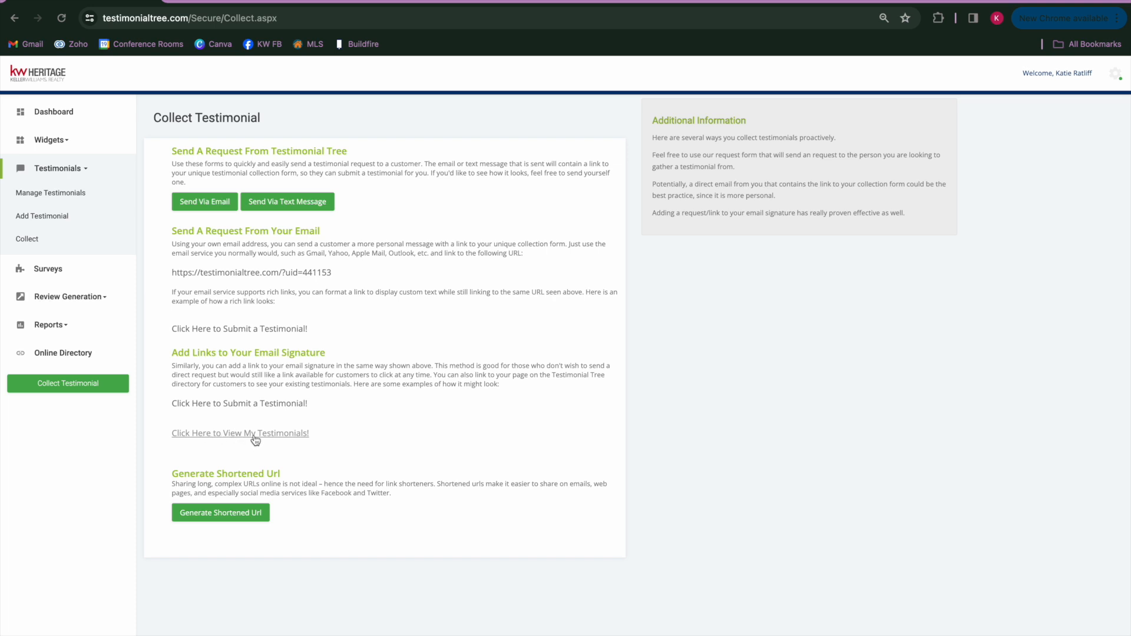
left_click(213, 434)
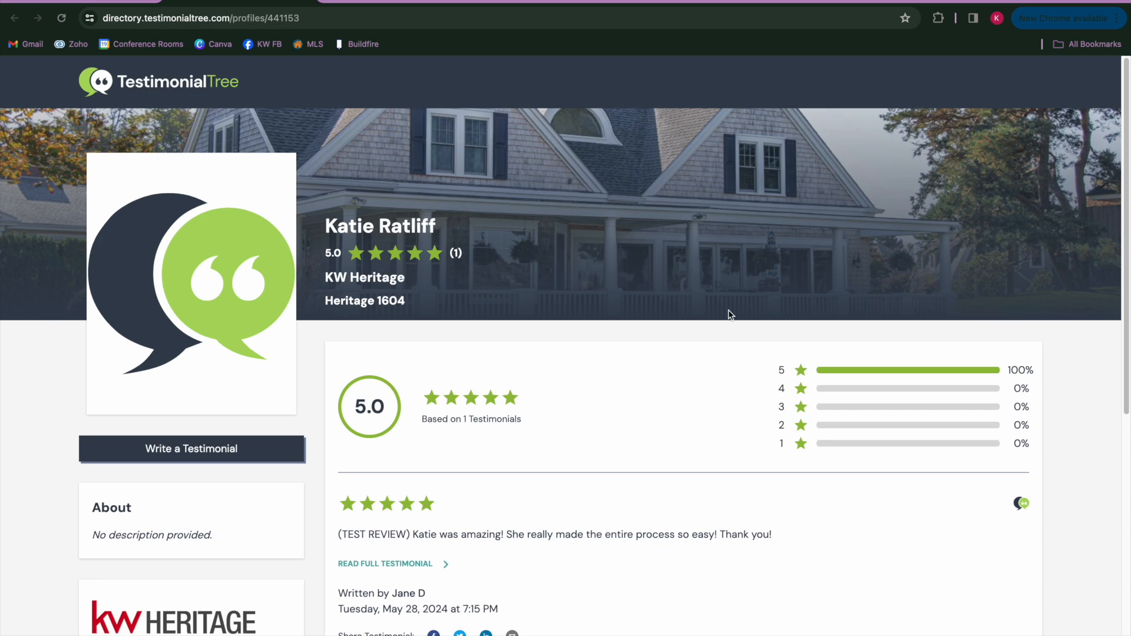
Switch to KW Command and open the website for editing from the Consumer section.
left_click(367, 3)
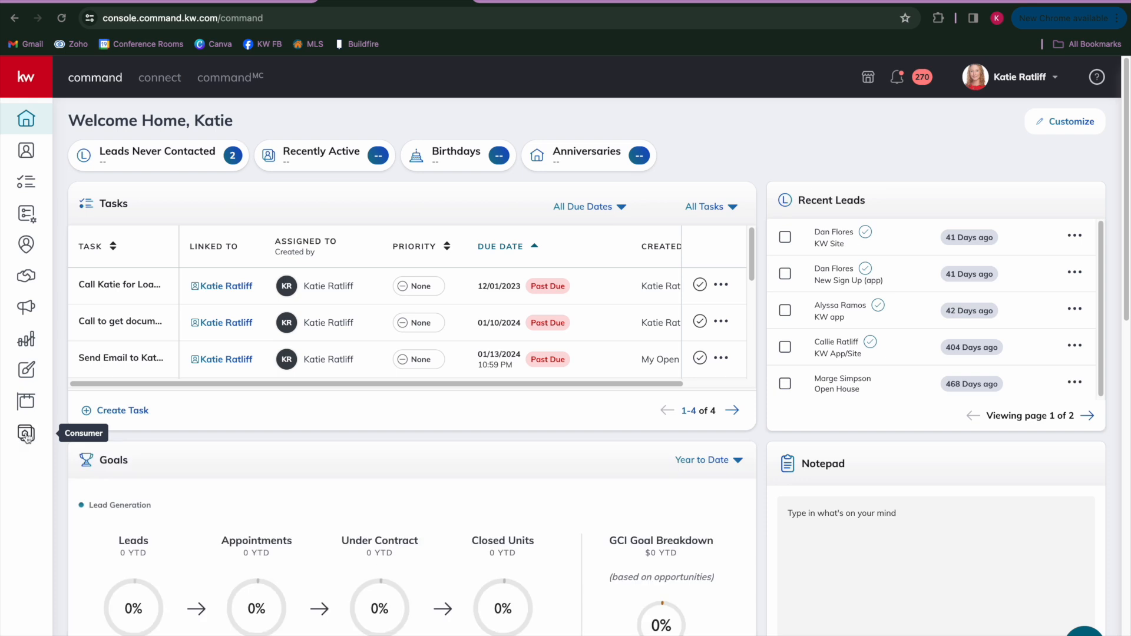
left_click(26, 435)
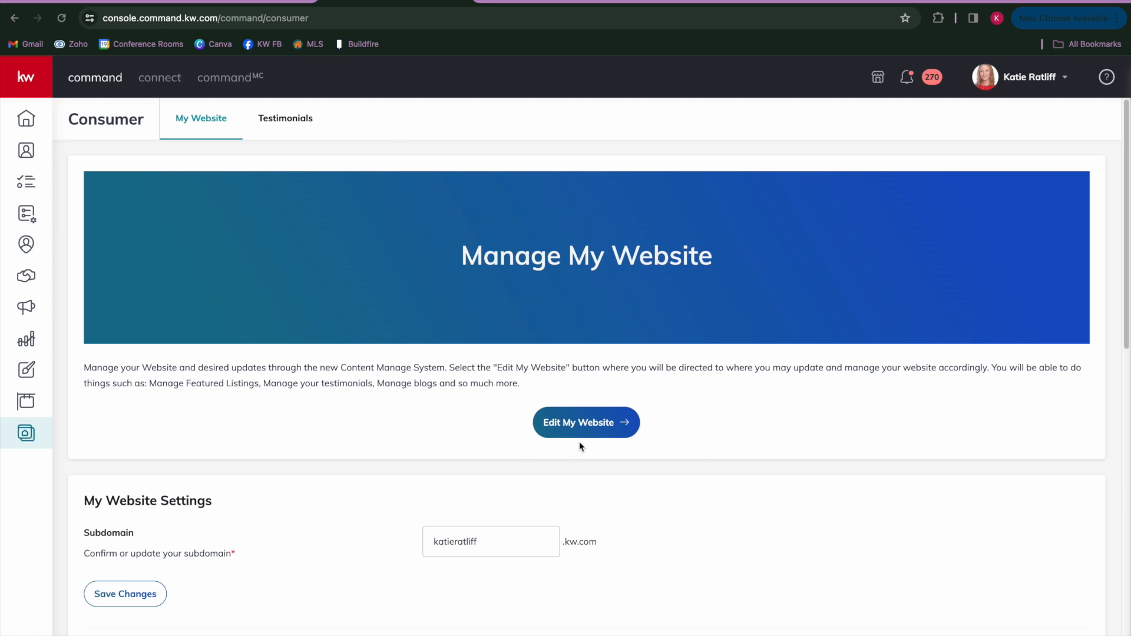
left_click(583, 422)
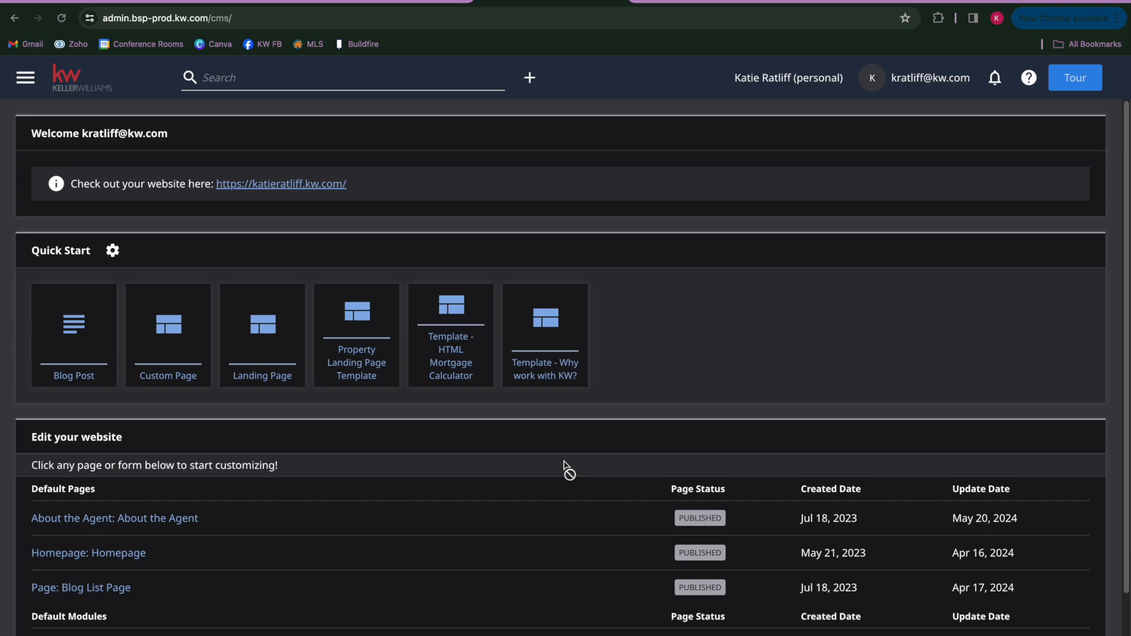
Create a new custom page with the page title Testimonials.
left_click(159, 334)
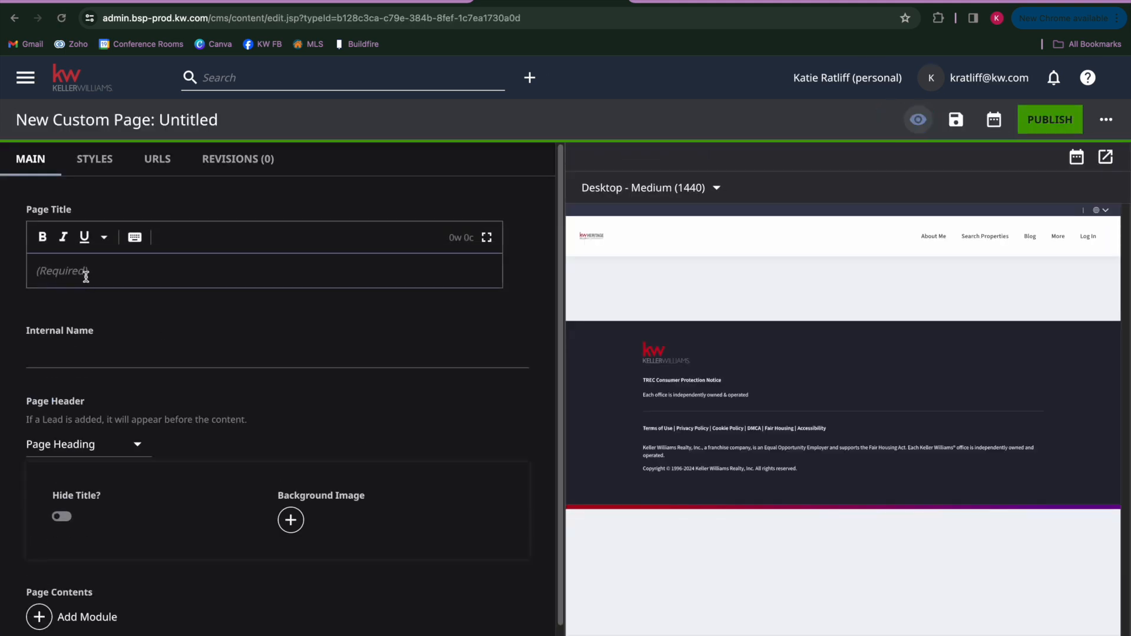
left_click(87, 278)
type("Testimonials")
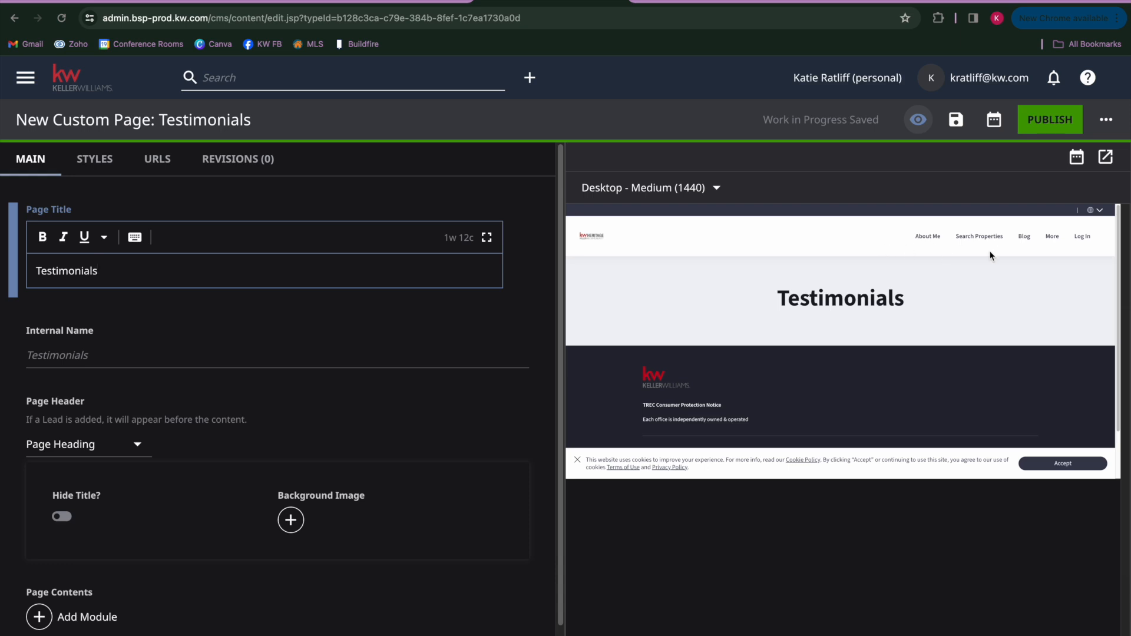
Try hiding the title in the page header, and restore it.
scroll(274, 300, "down", 1)
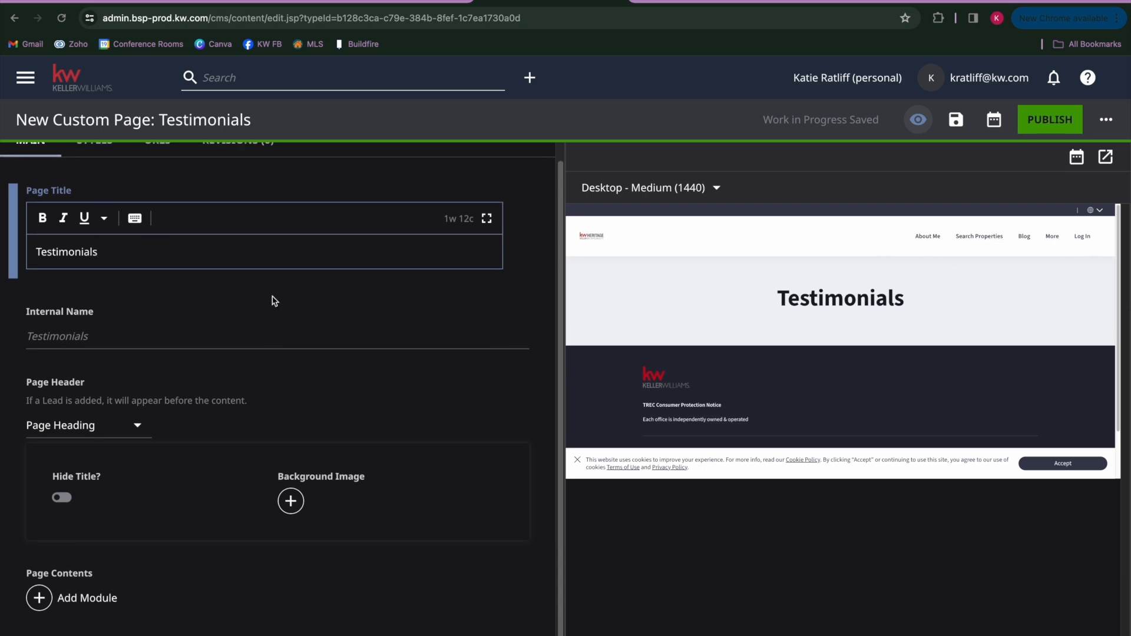
scroll(274, 300, "down", 2)
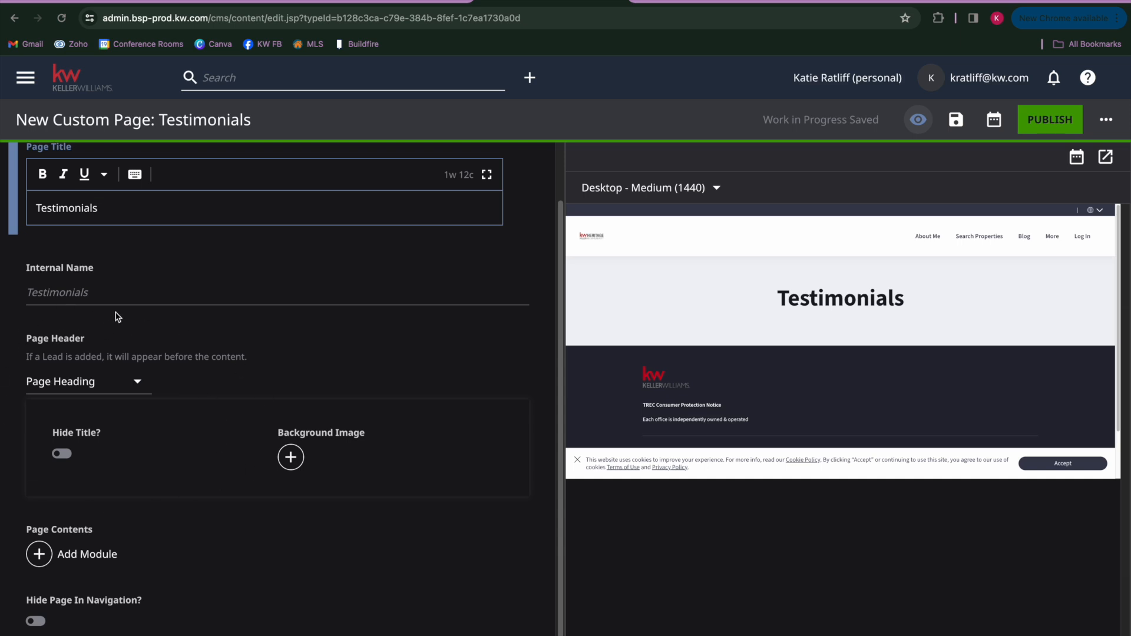
left_click(63, 454)
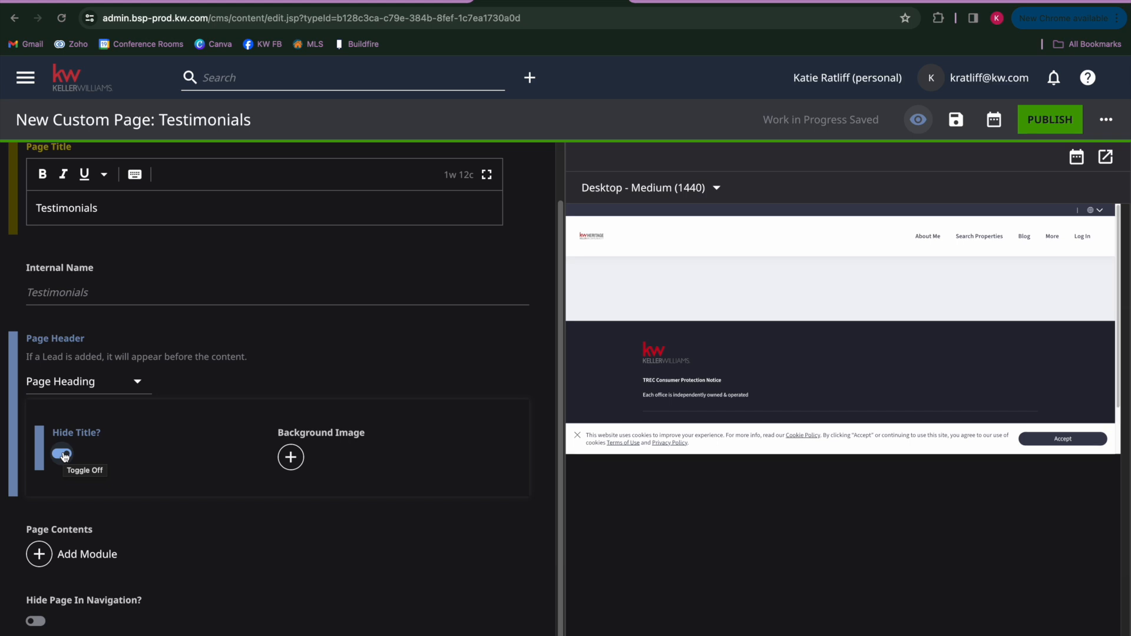
left_click(62, 454)
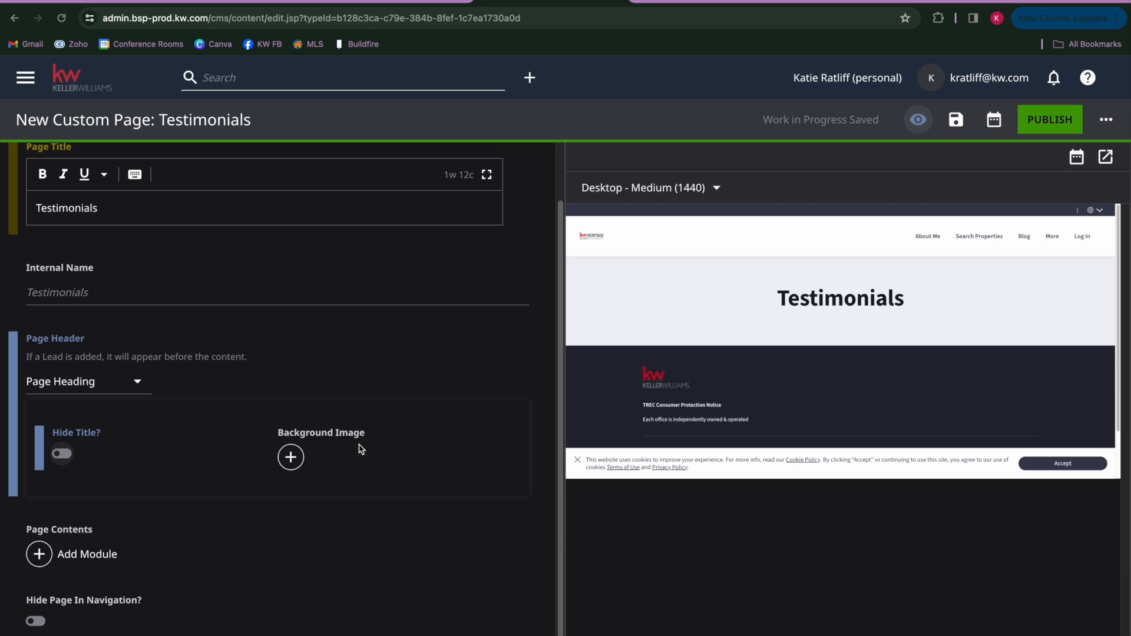
left_click(212, 438)
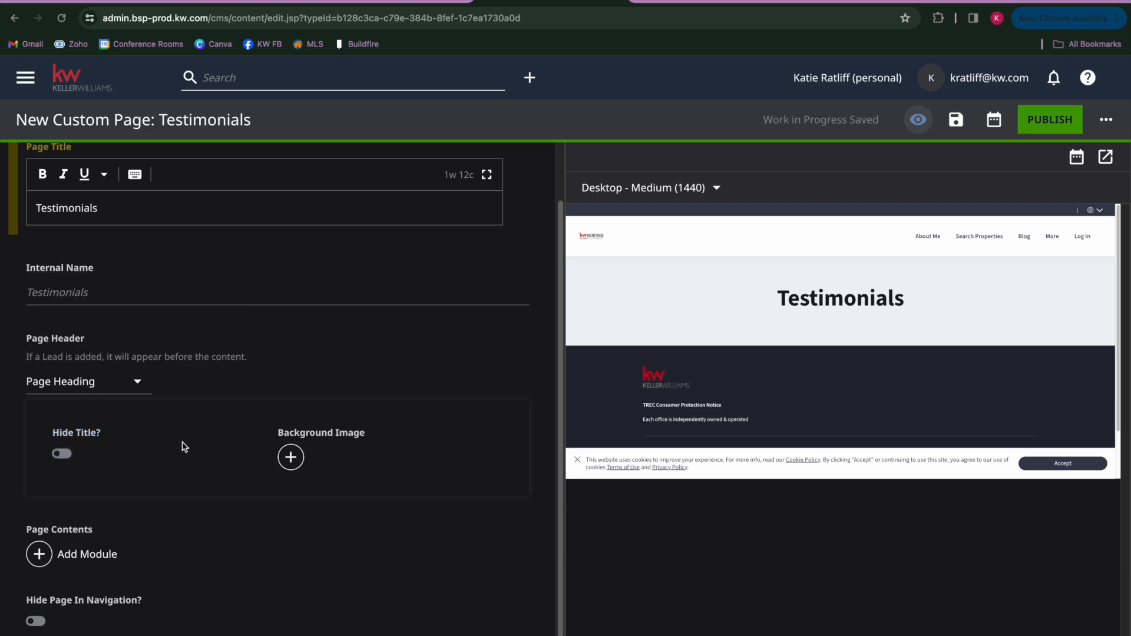
Add an Iframe Embed module to the page contents.
left_click(61, 558)
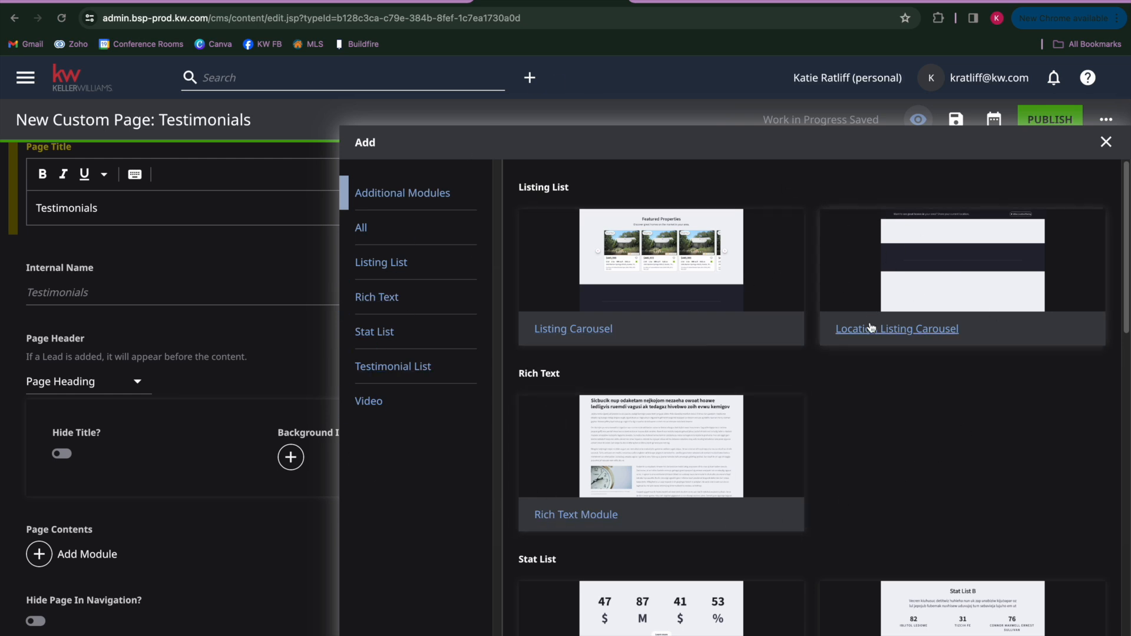
scroll(871, 327, "down", 12)
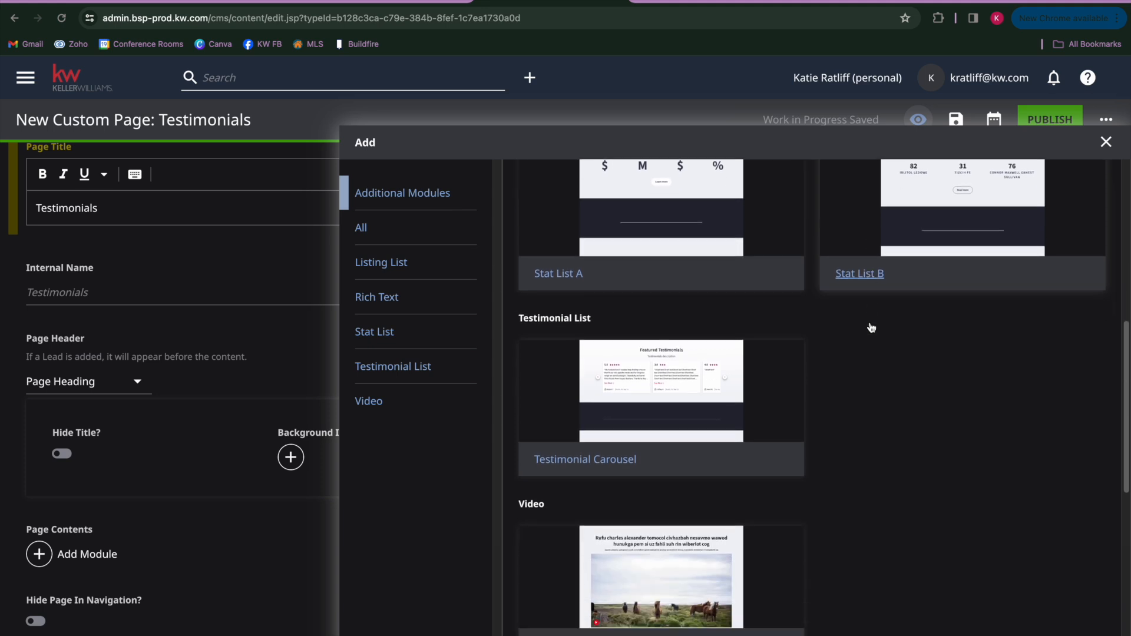
scroll(870, 325, "down", 3)
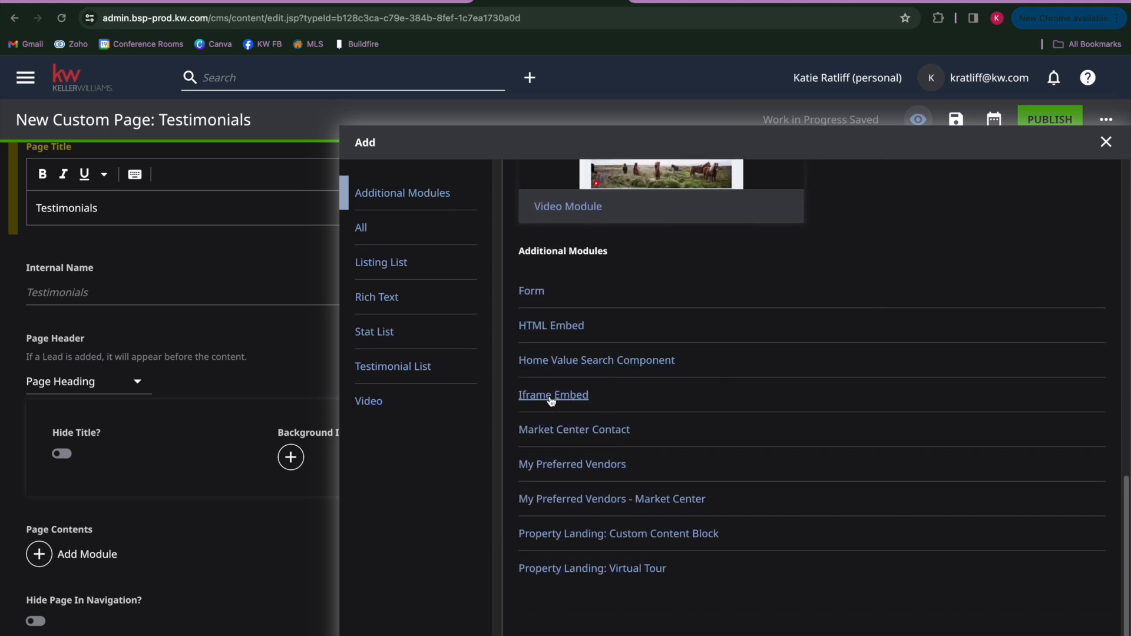
left_click(551, 395)
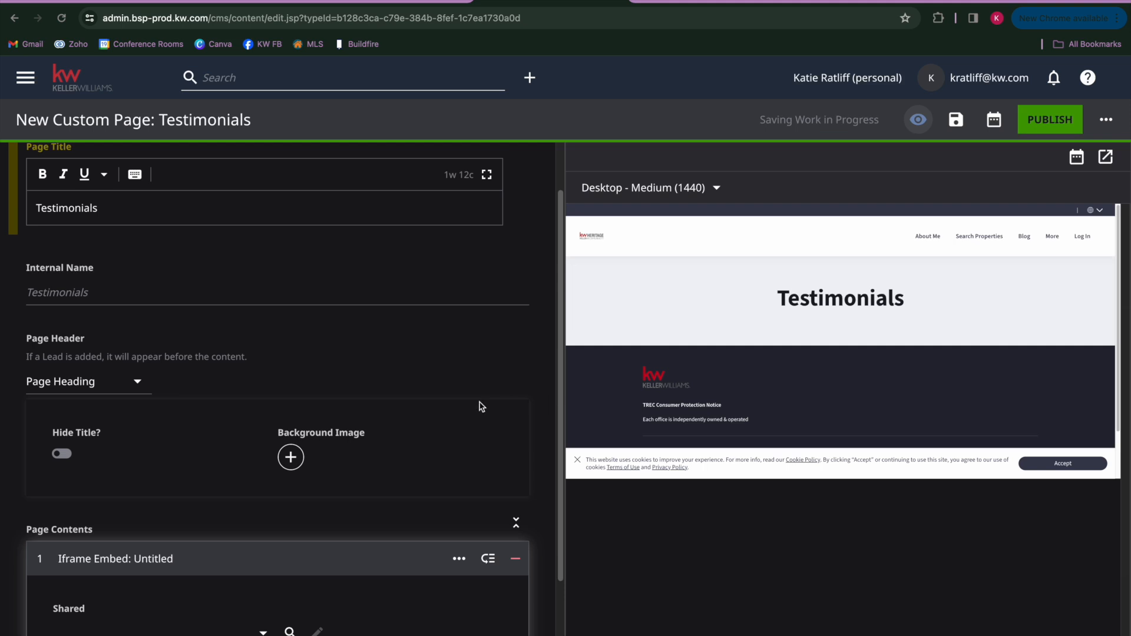
Create a new shared item for the Iframe Embed module with the internal name Testimonial Tree.
scroll(259, 508, "down", 3)
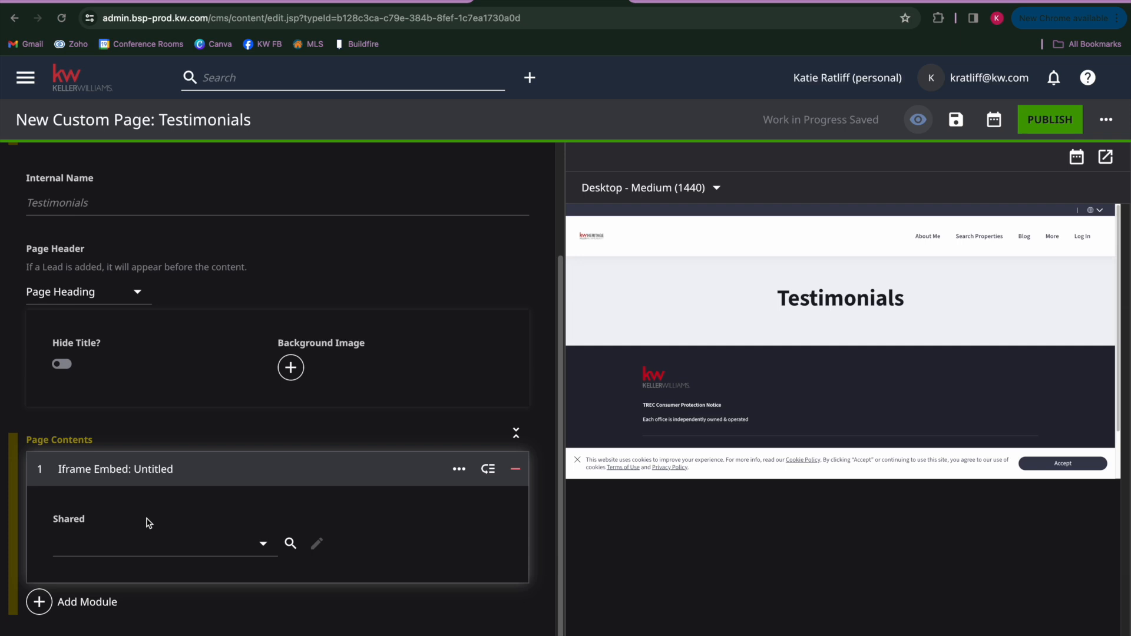
left_click(145, 542)
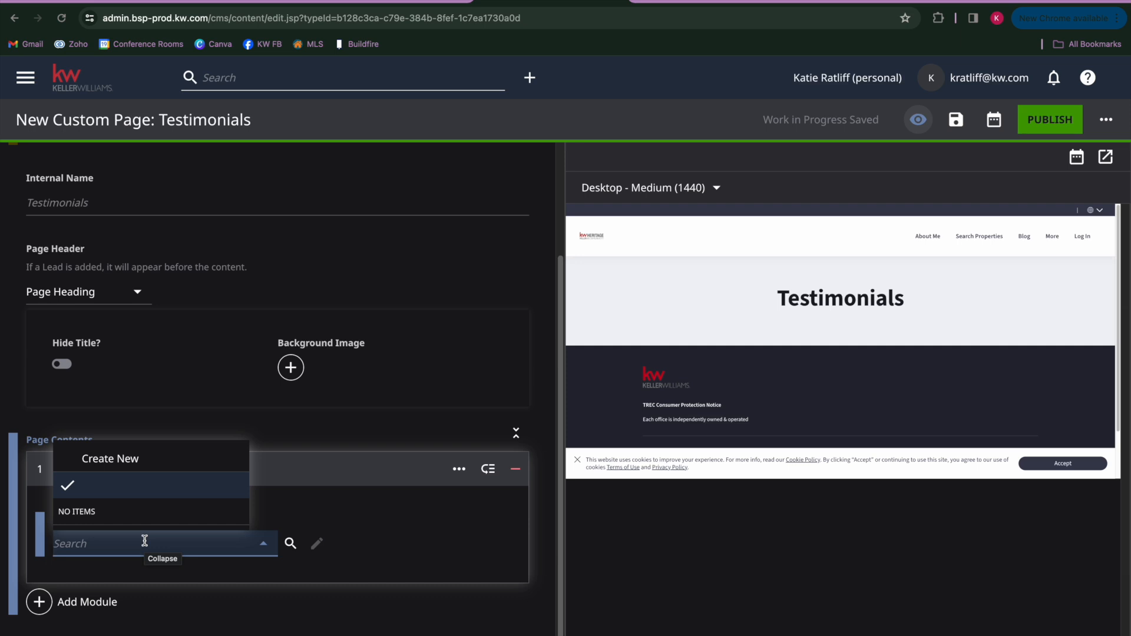
left_click(122, 461)
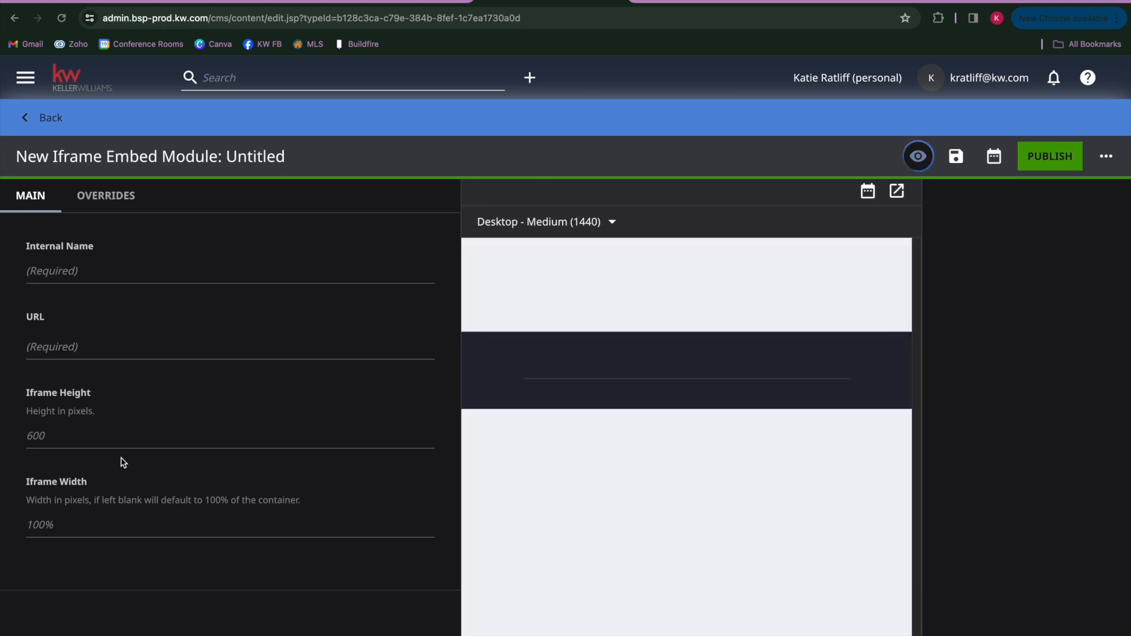
left_click_drag(26, 246, 106, 250)
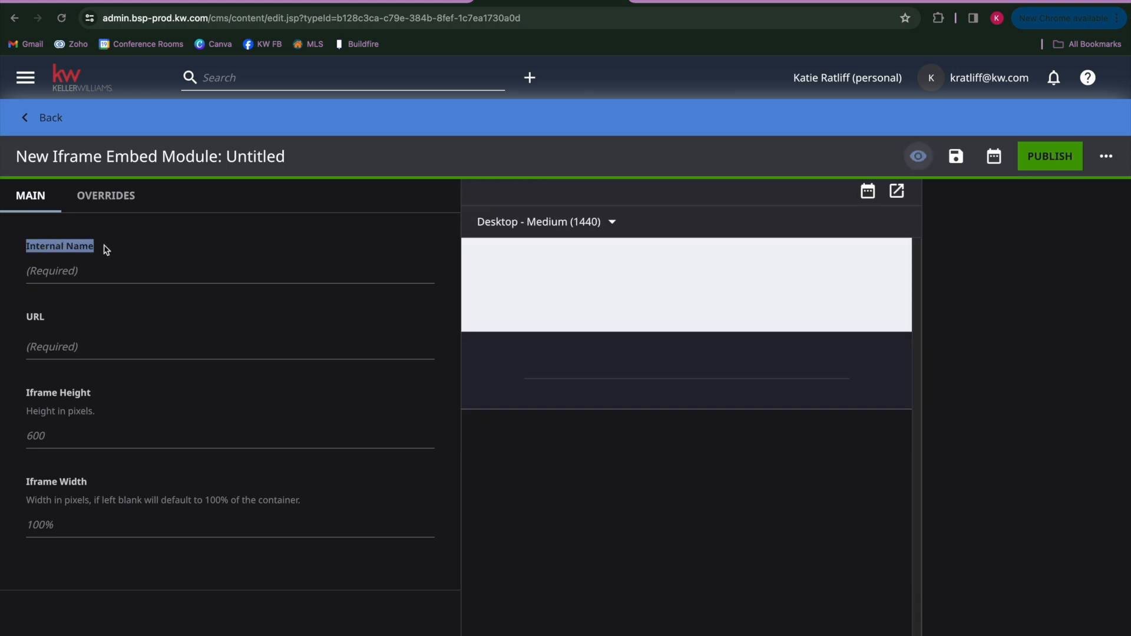
left_click(50, 276)
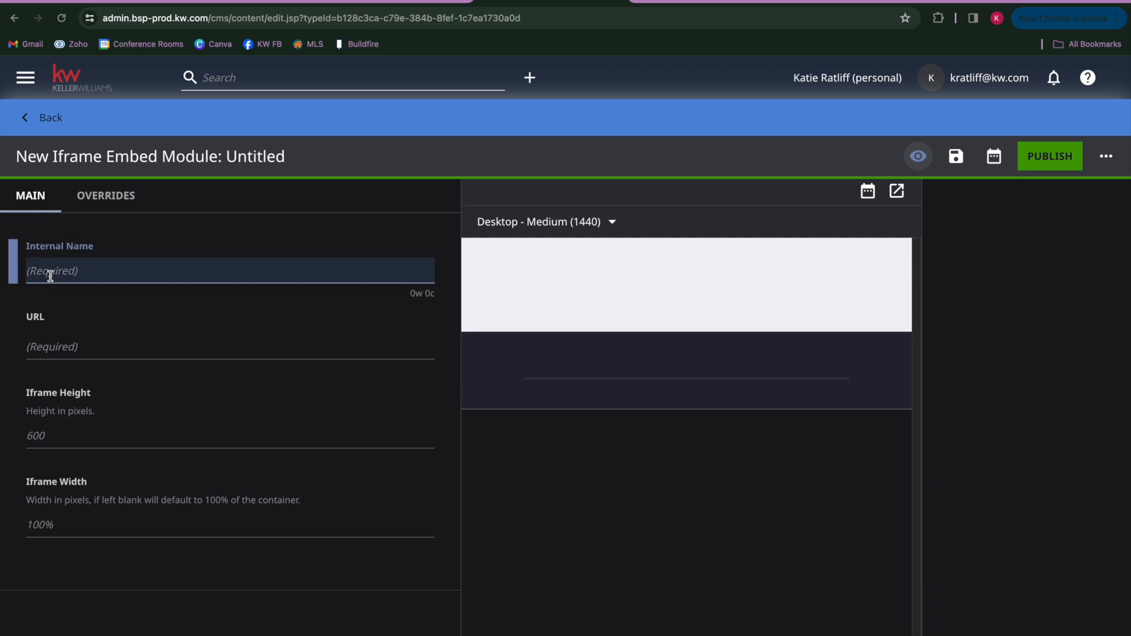
type("Testimonial Tree")
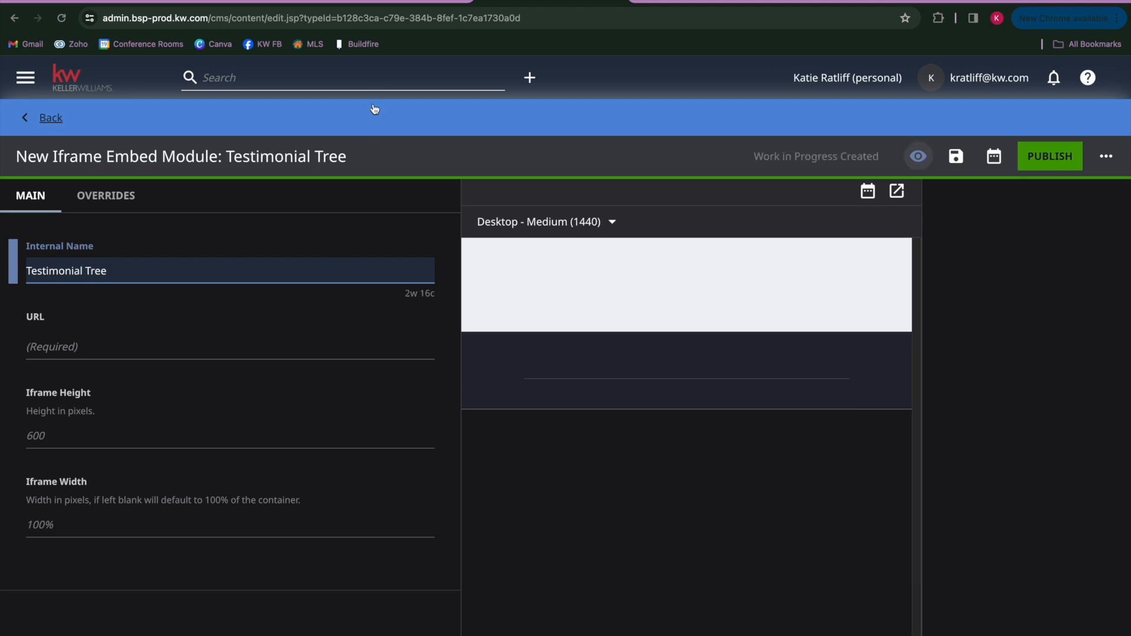
Copy the web address of the public Testimonial Tree profile and paste it as the iframe module's URL.
left_click(226, 1)
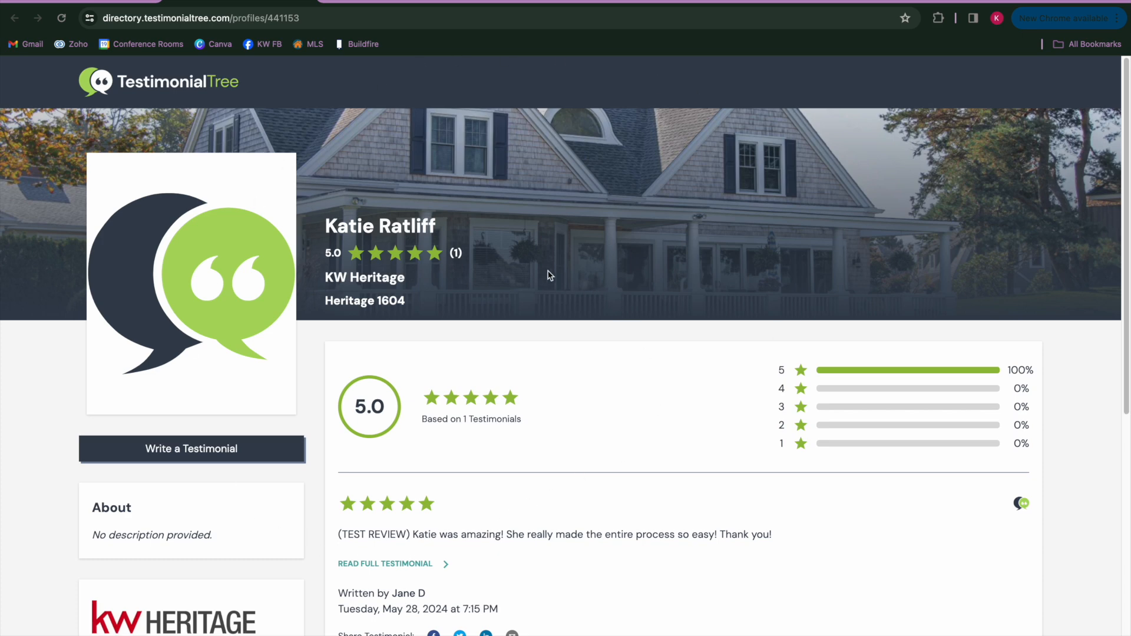
double_click(316, 18)
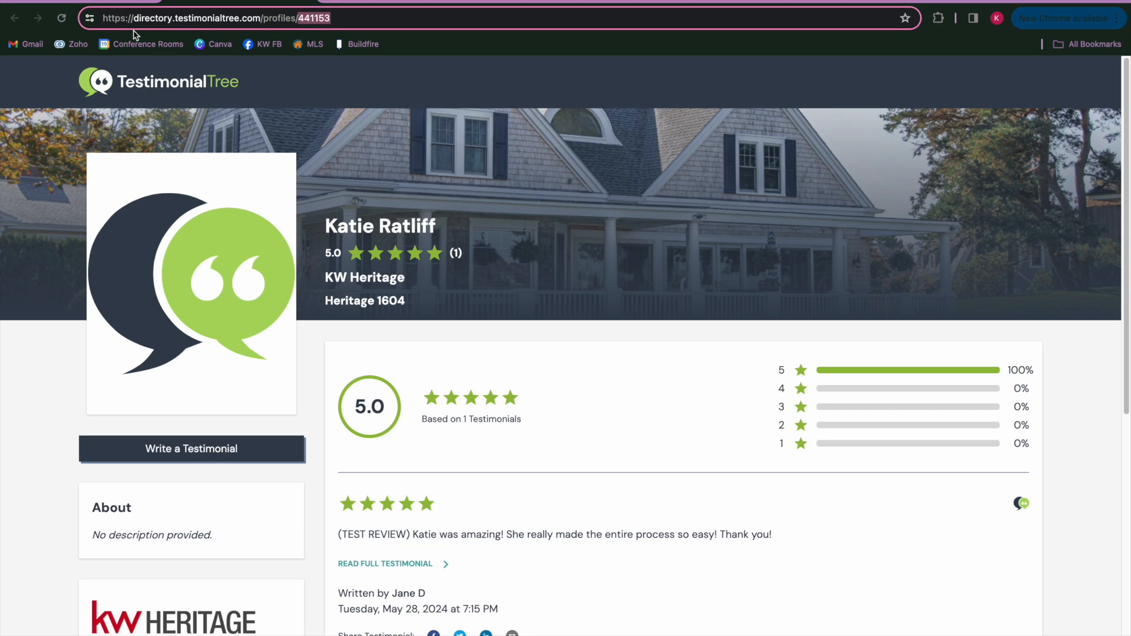
triple_click(166, 20)
key("ctrl+c")
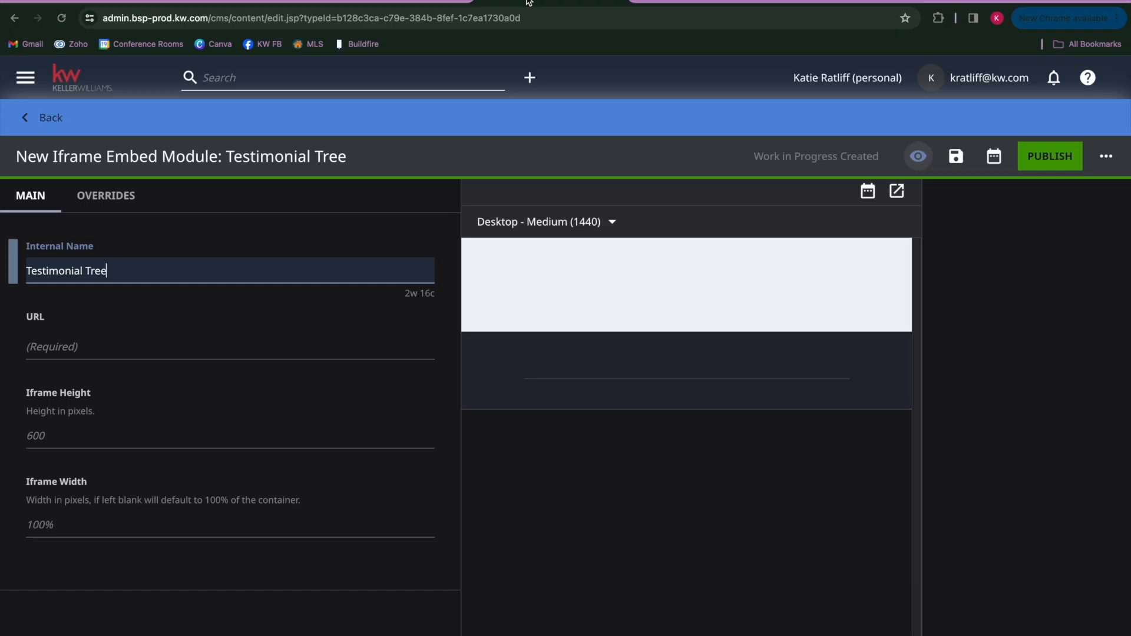
left_click(527, 3)
left_click(56, 347)
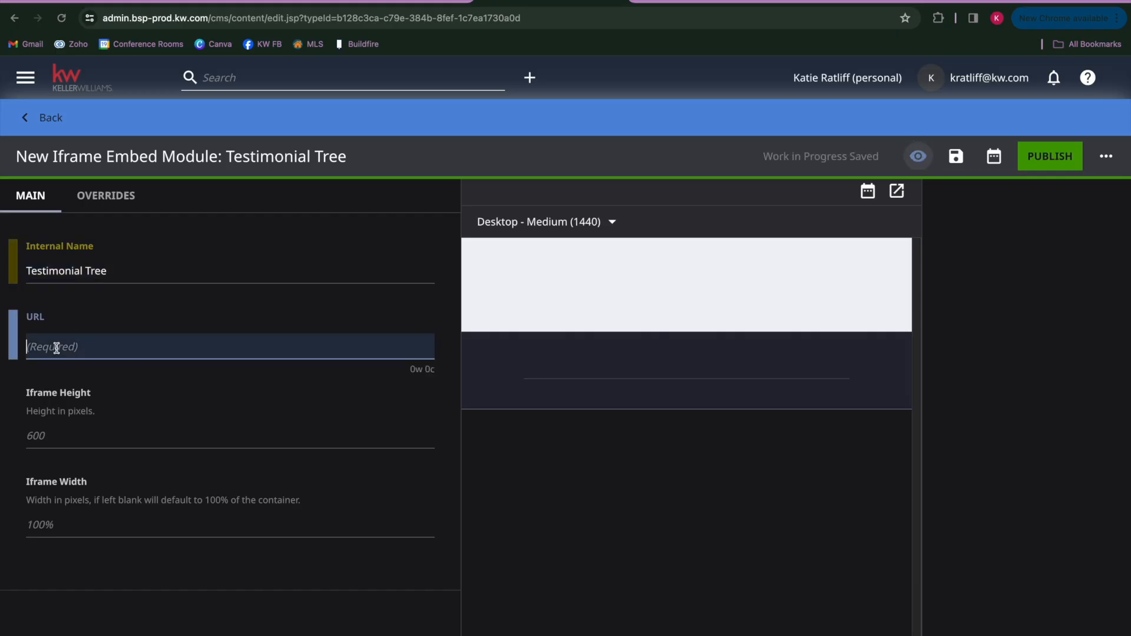
key("ctrl+v")
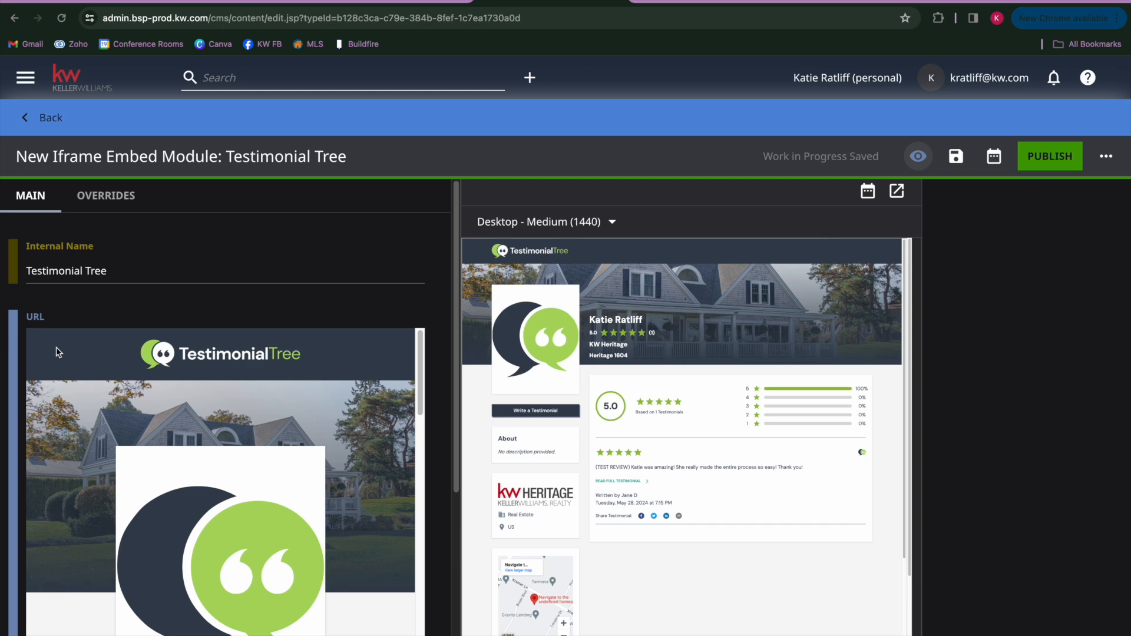
Publish the iframe module and select Testimonial Tree as the shared item in the page's Iframe Embed.
left_click(1047, 164)
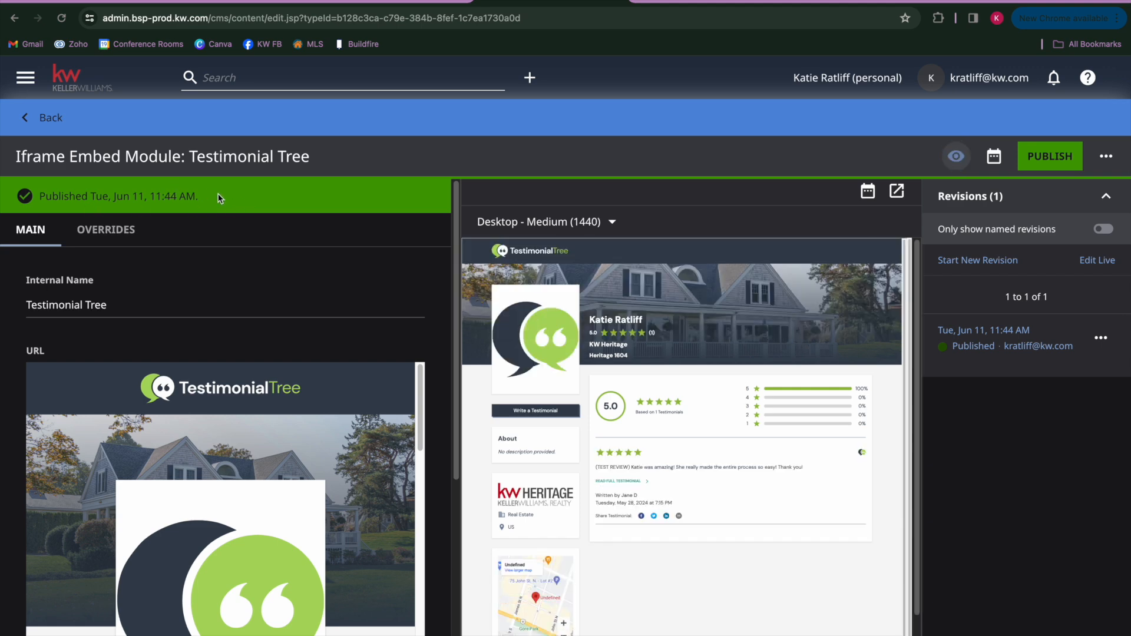
left_click(46, 120)
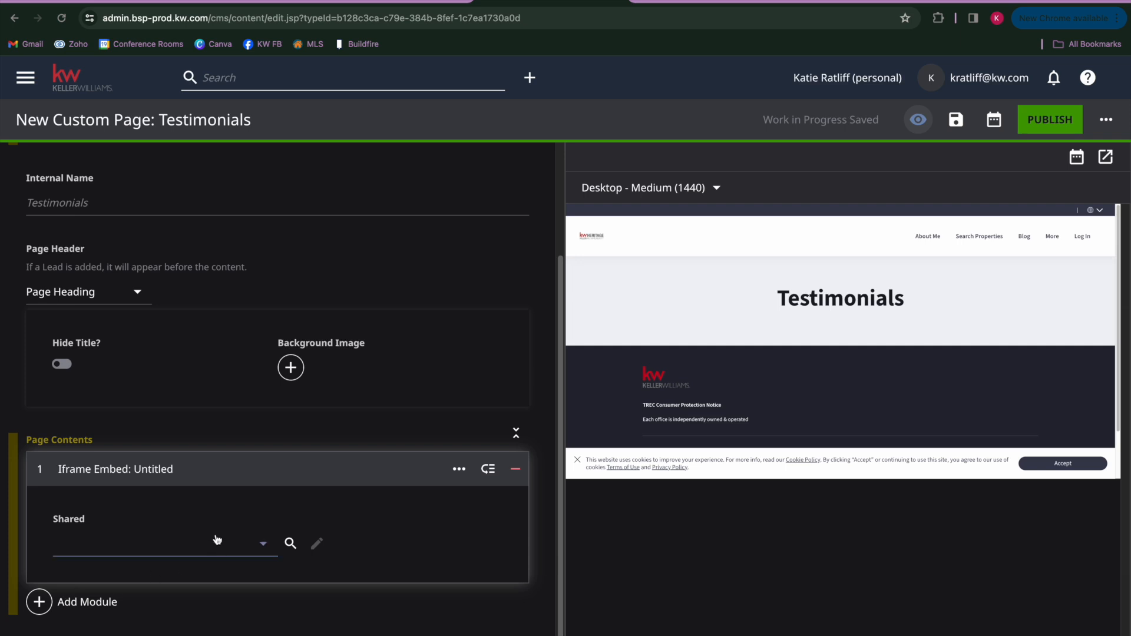
left_click(127, 549)
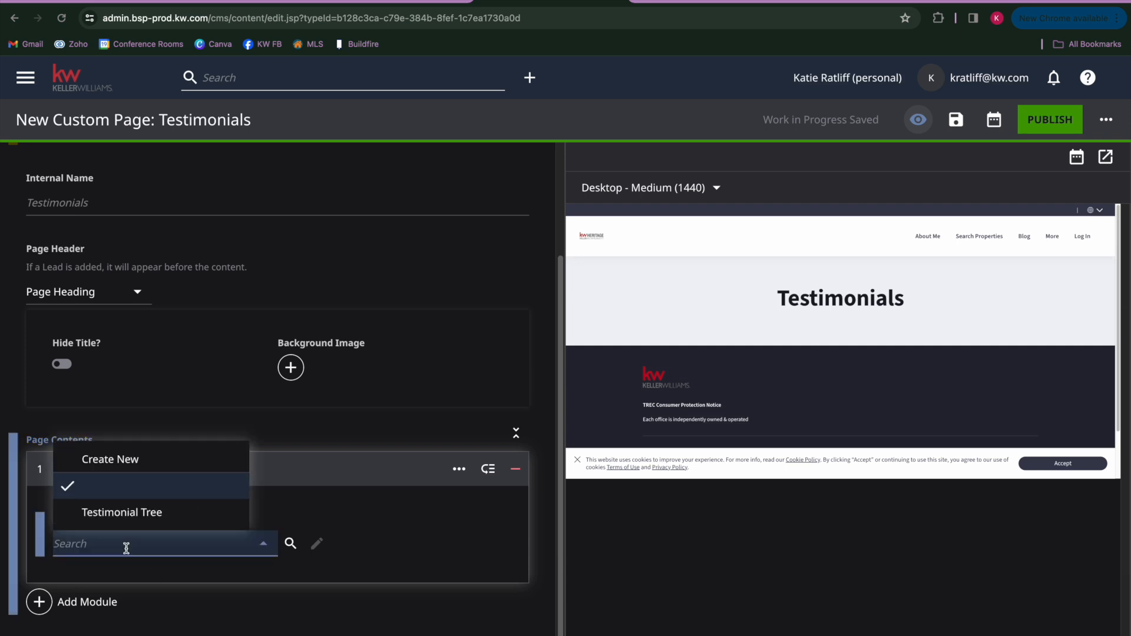
left_click(135, 516)
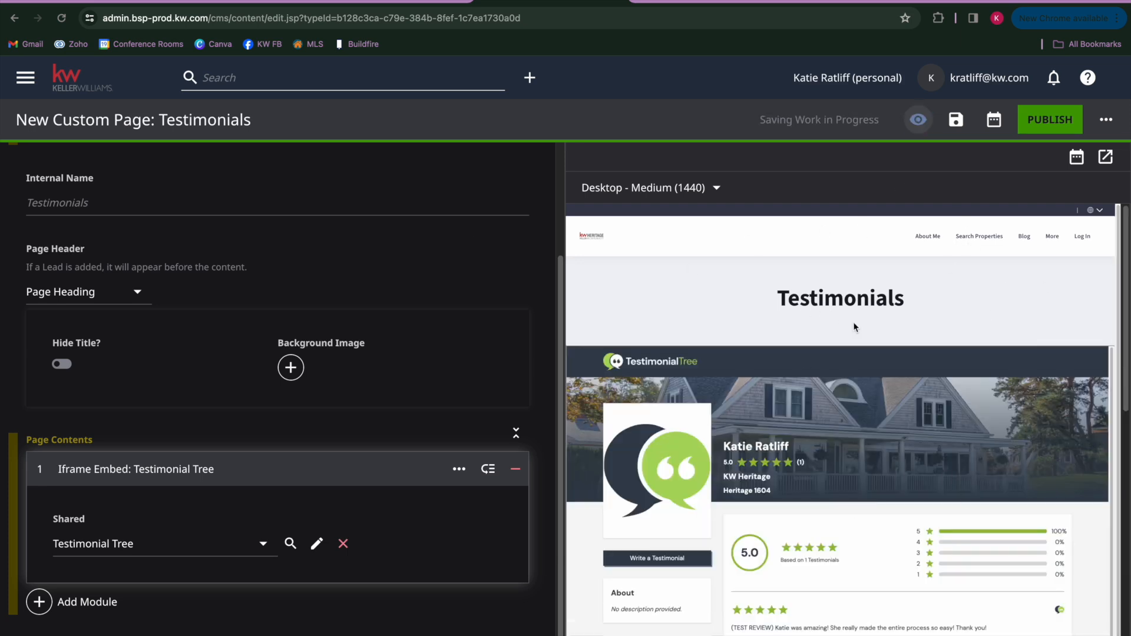
Check the embedded testimonials in the page preview and publish the Testimonials page.
scroll(924, 377, "down", 1)
scroll(924, 376, "down", 1)
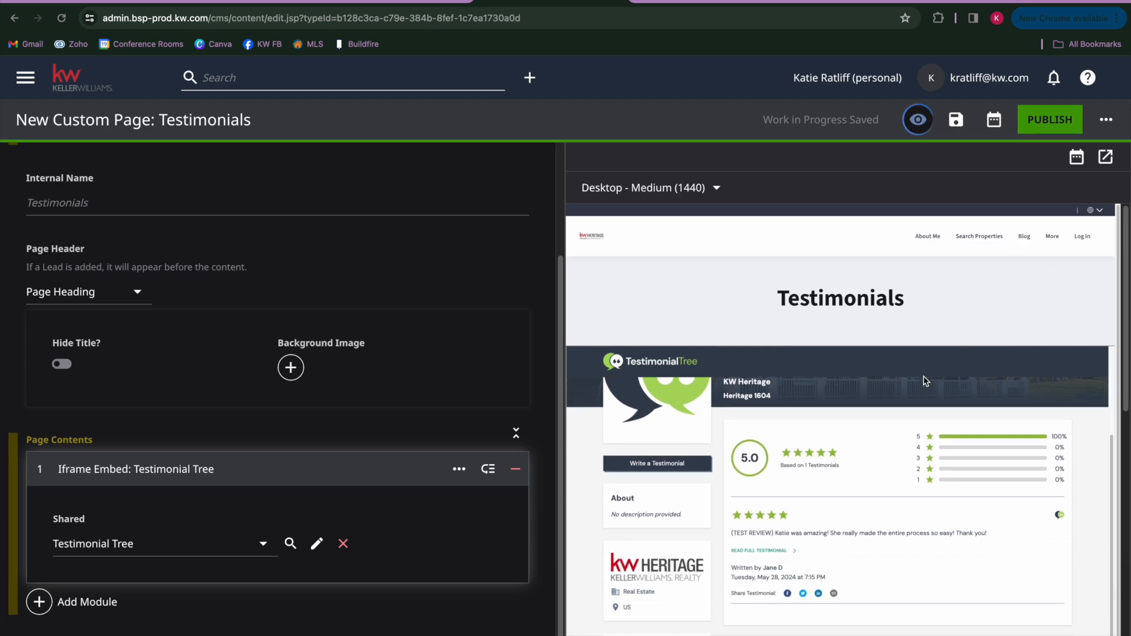
scroll(924, 377, "down", 1)
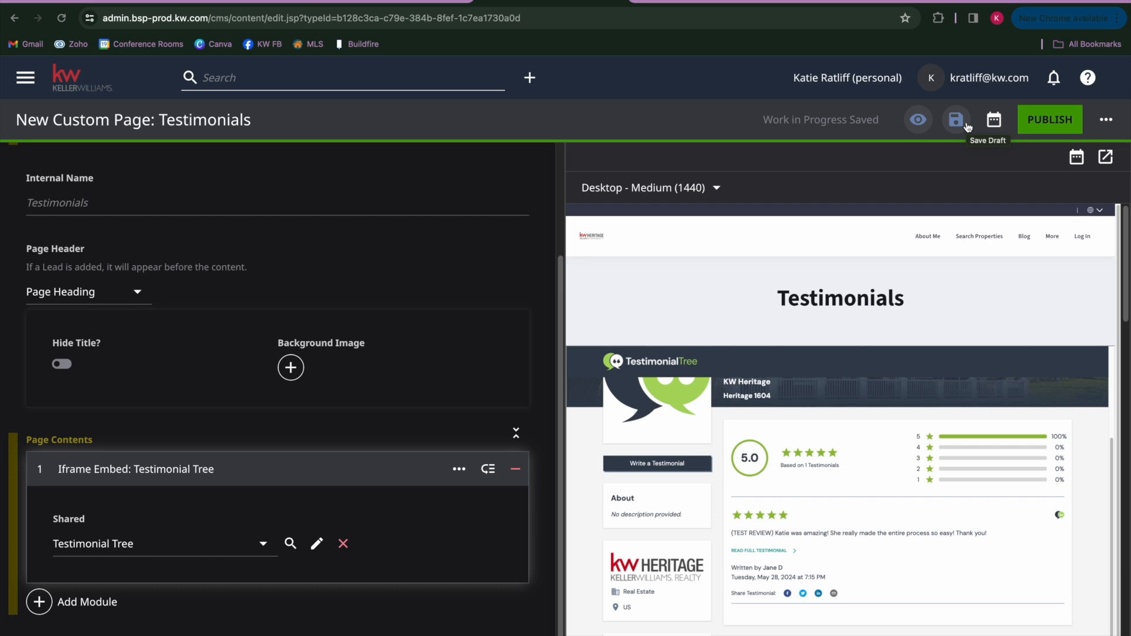
left_click(1054, 121)
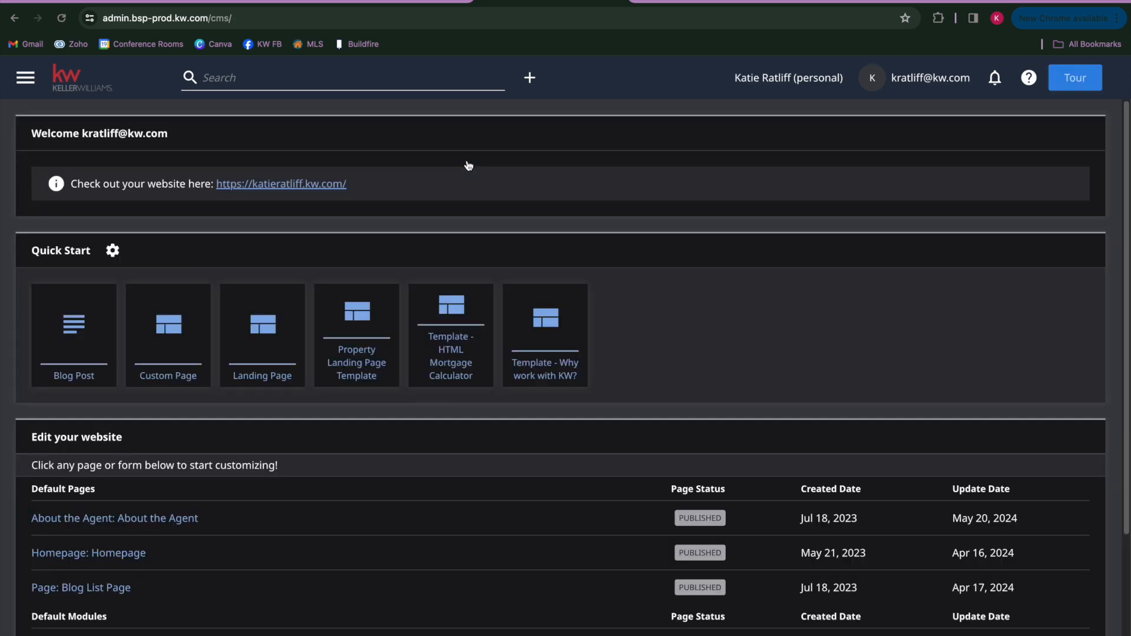
Open the Organization Site settings from the admin section and find the Navigation Provider setting.
left_click(22, 86)
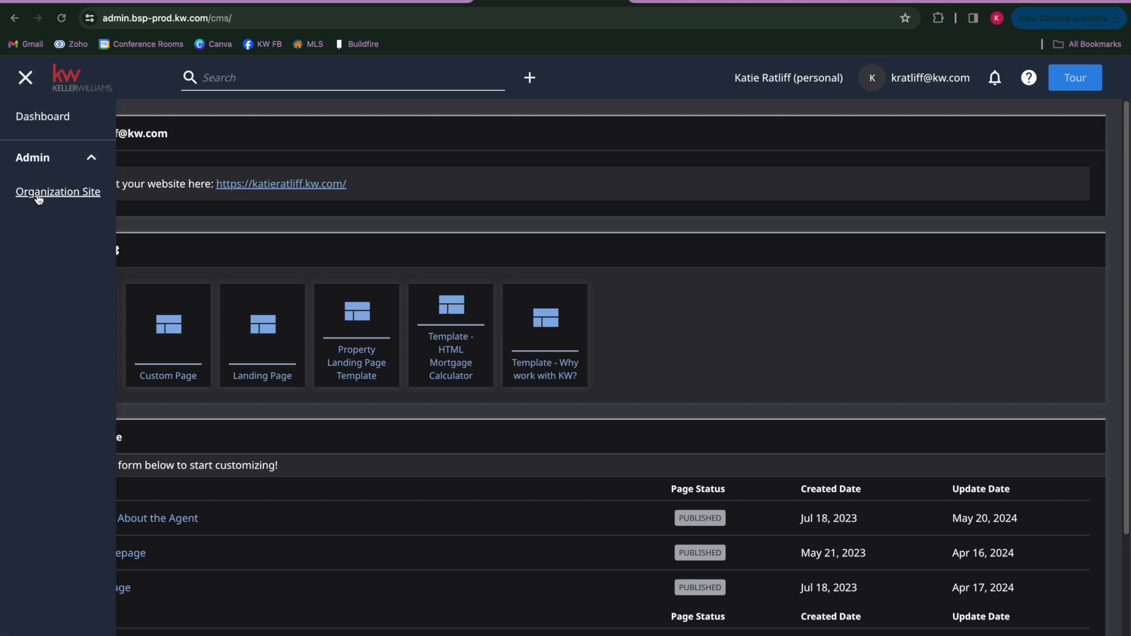
left_click(91, 157)
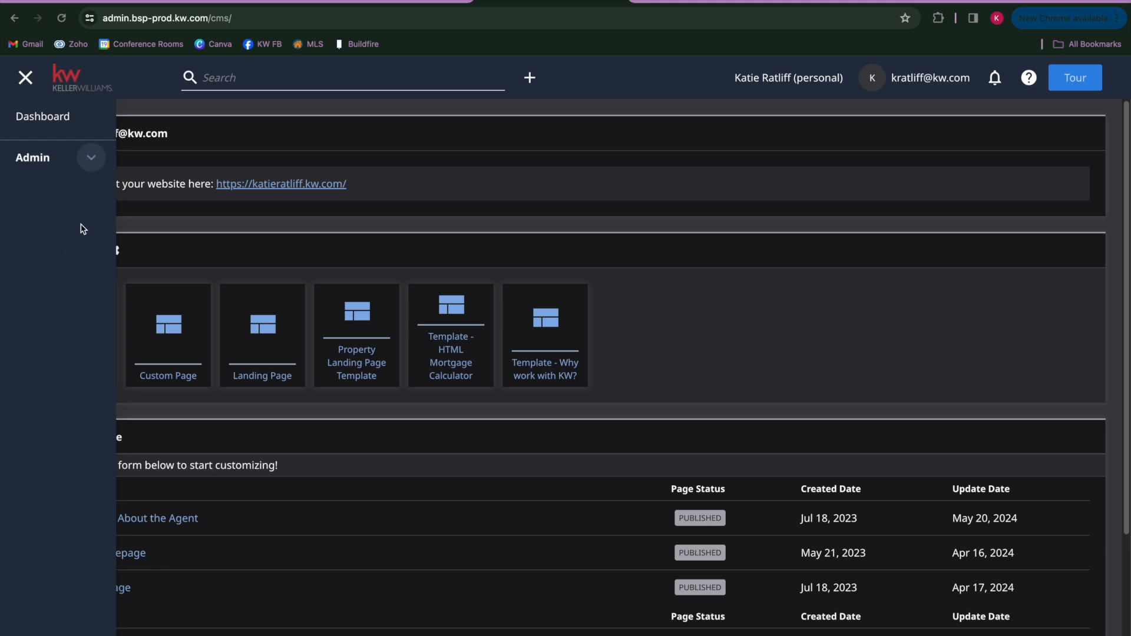
left_click(91, 159)
left_click(75, 195)
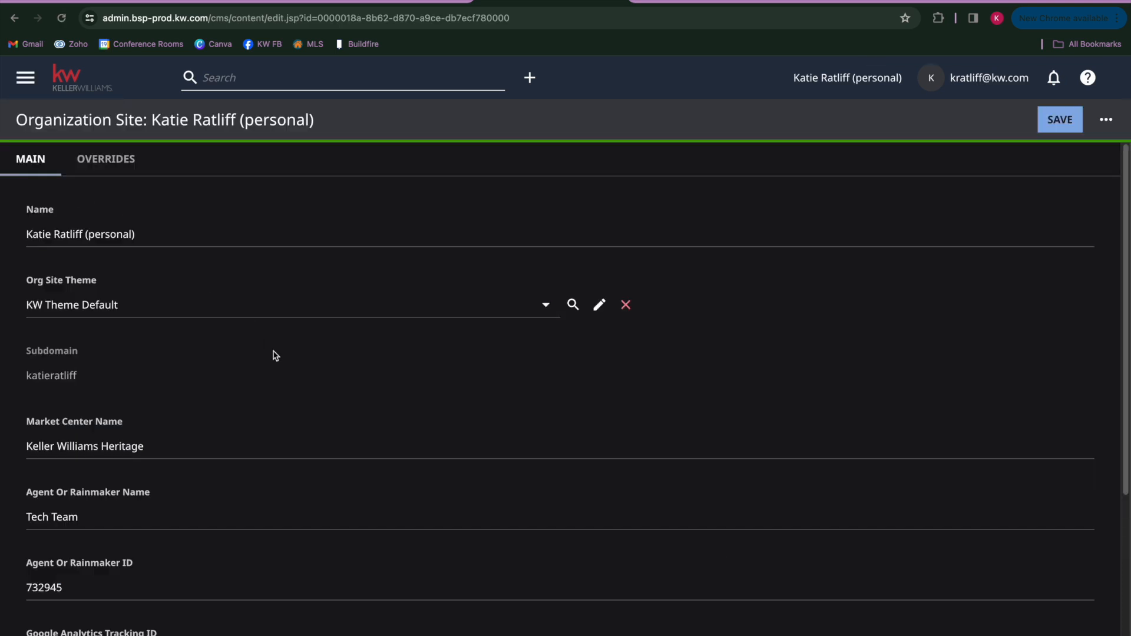
scroll(275, 355, "down", 3)
scroll(275, 355, "down", 2)
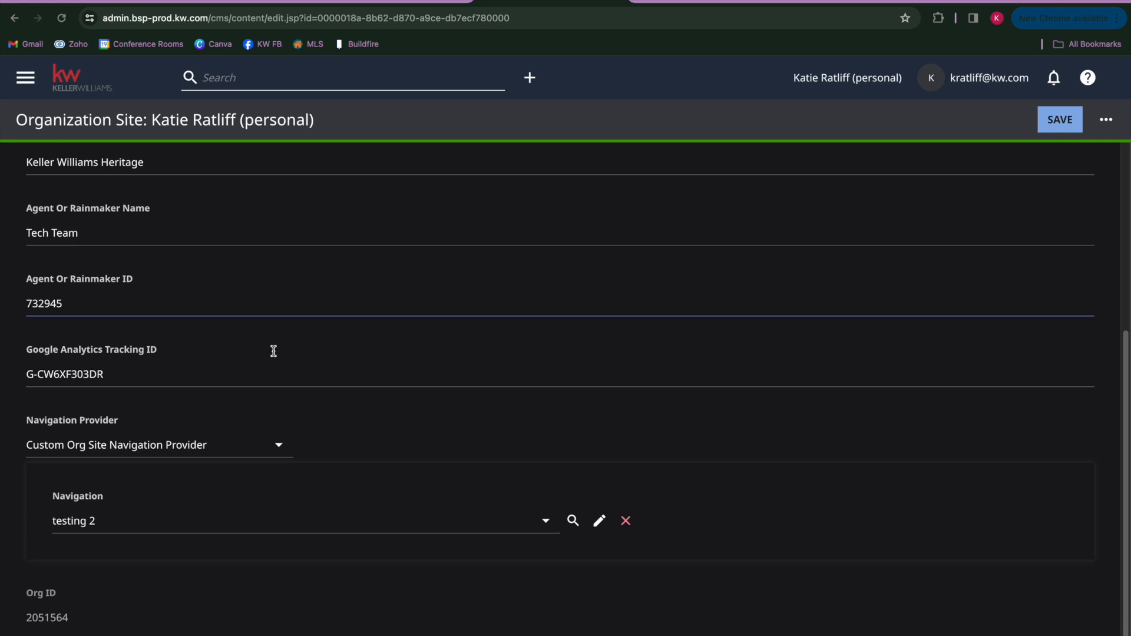
Try the Inherited Org Site Navigation Provider and return the setting to Custom Org Site Navigation Provider.
left_click_drag(26, 430, 137, 422)
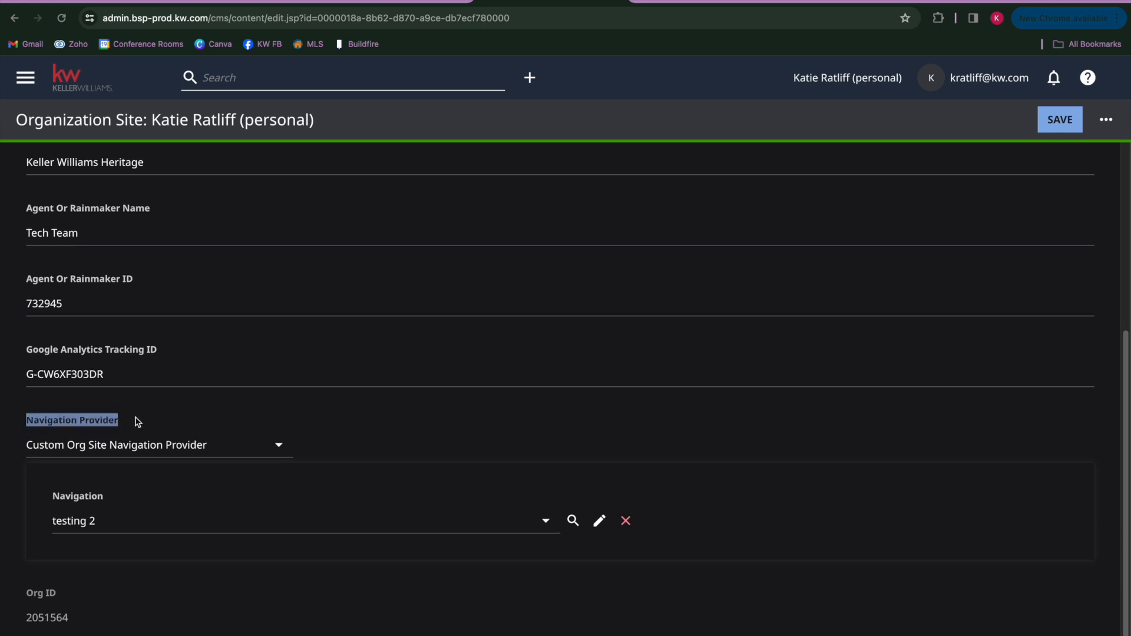
left_click(133, 442)
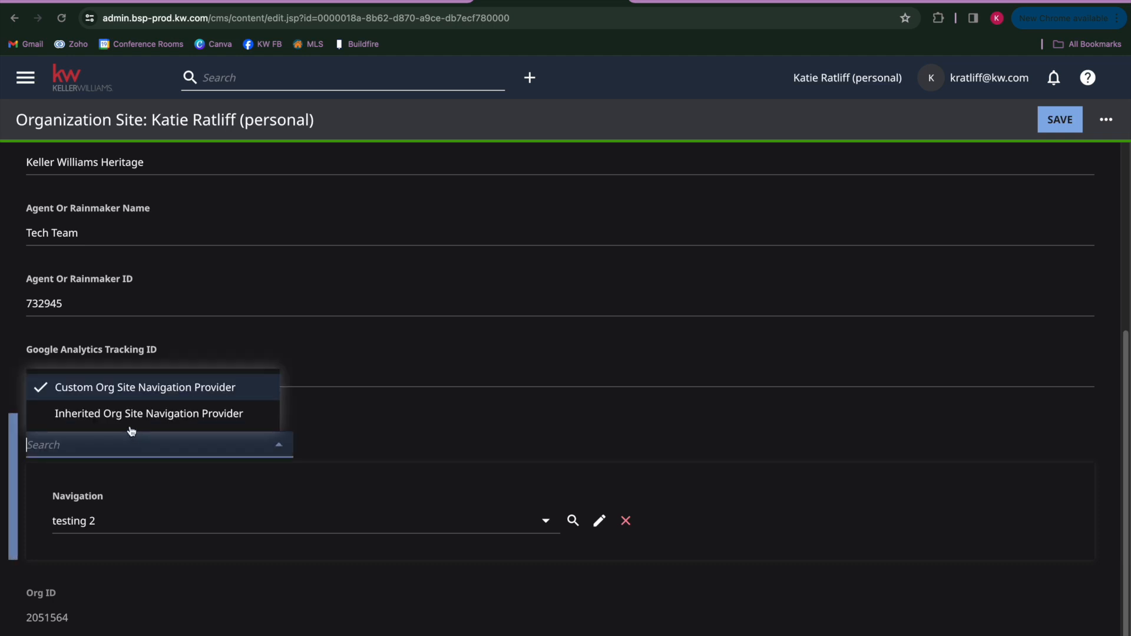
left_click(123, 412)
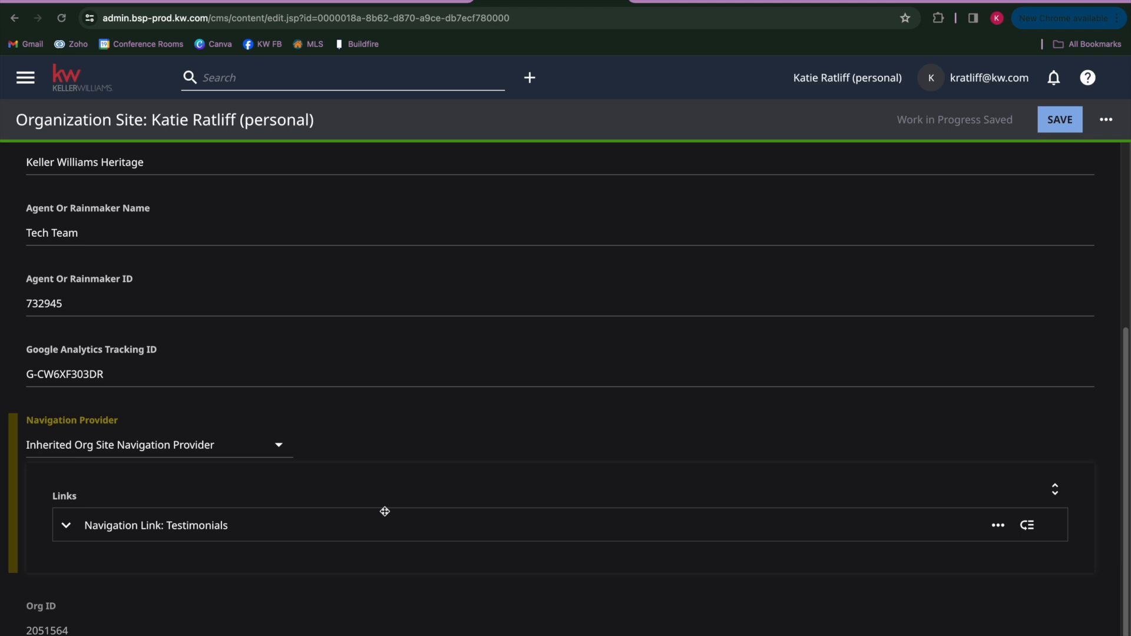
left_click(139, 445)
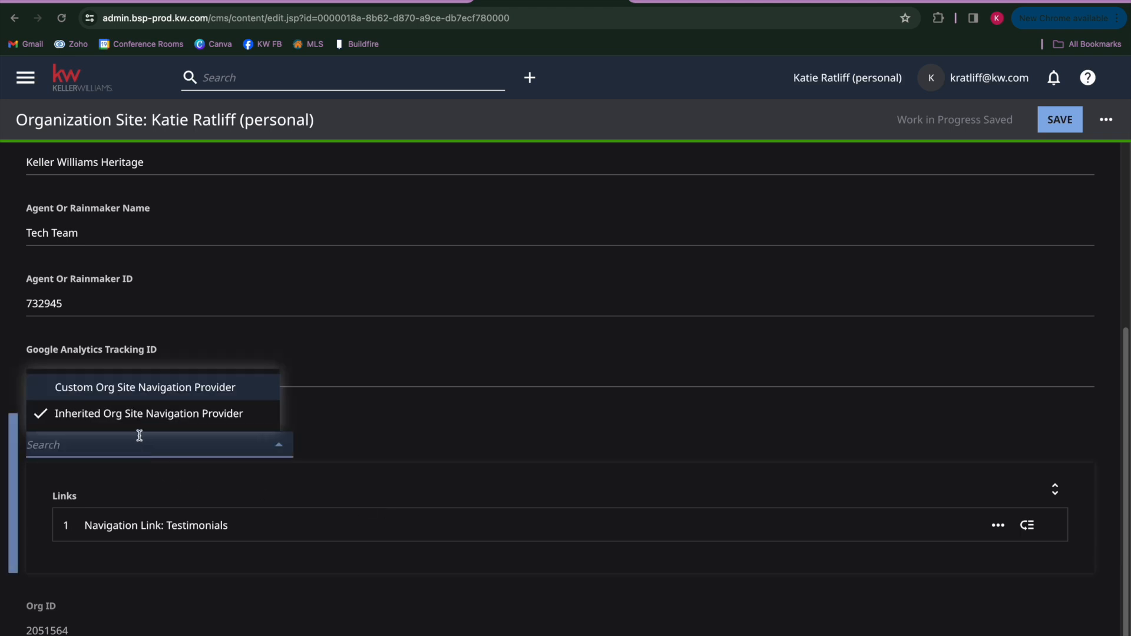
left_click(135, 393)
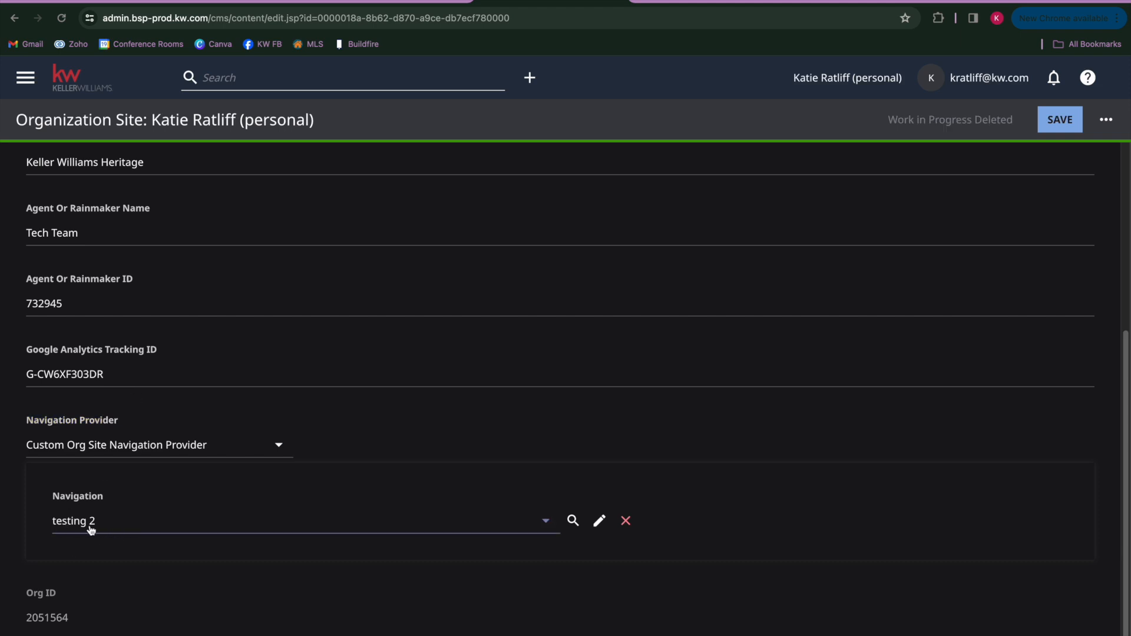
Create a new page navigation for the organization site with the internal name USING THIS.
left_click(94, 523)
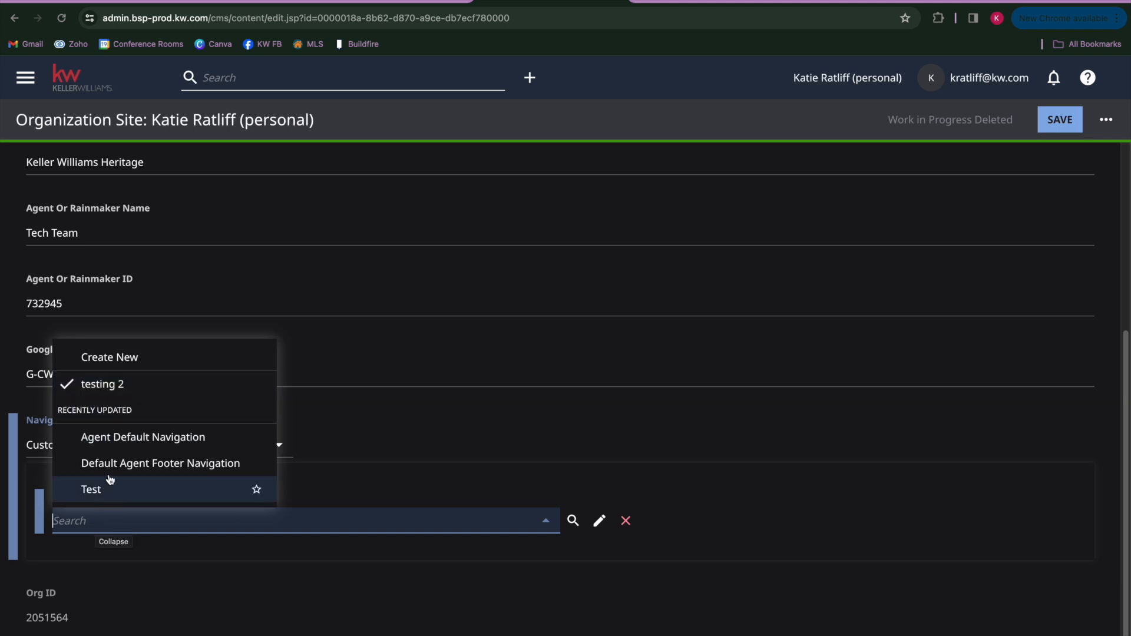
left_click(120, 363)
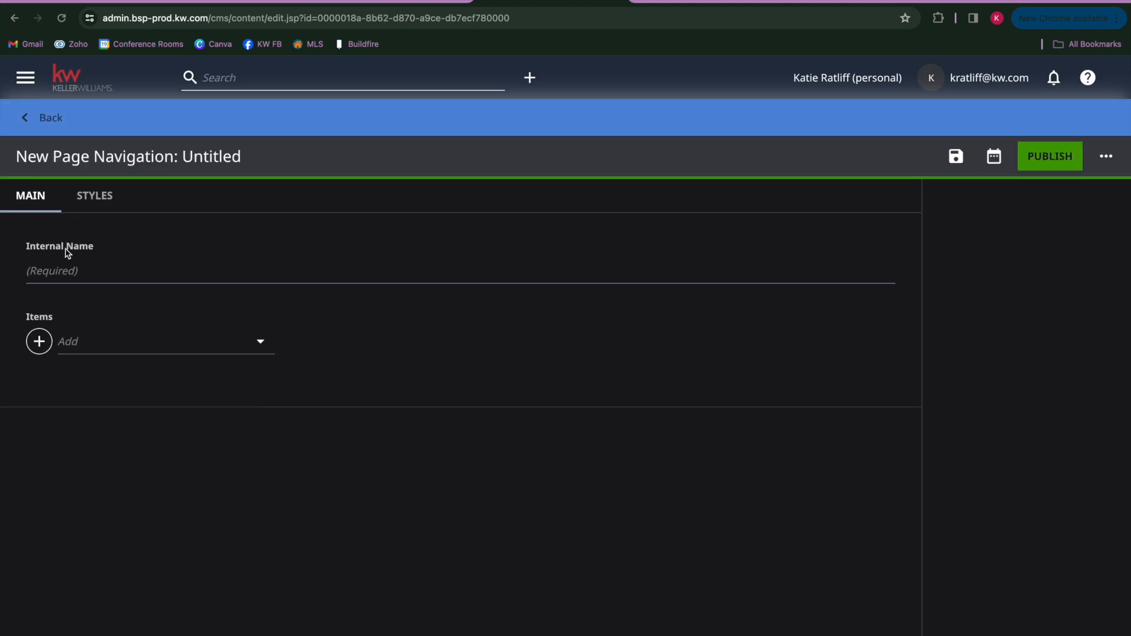
left_click(79, 278)
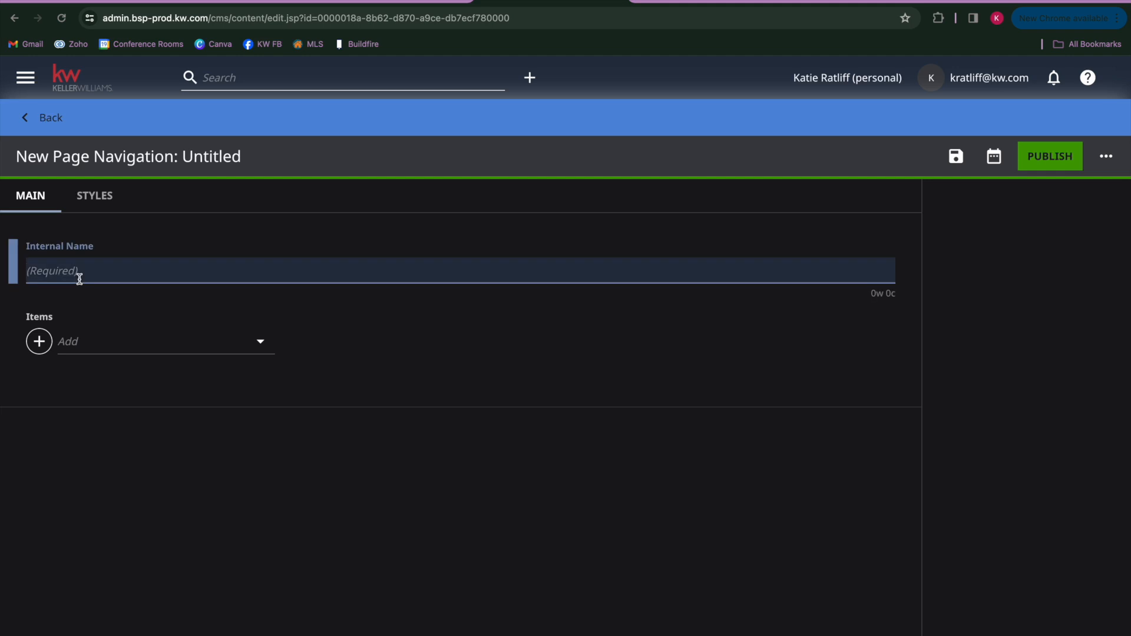
type("USING THIS")
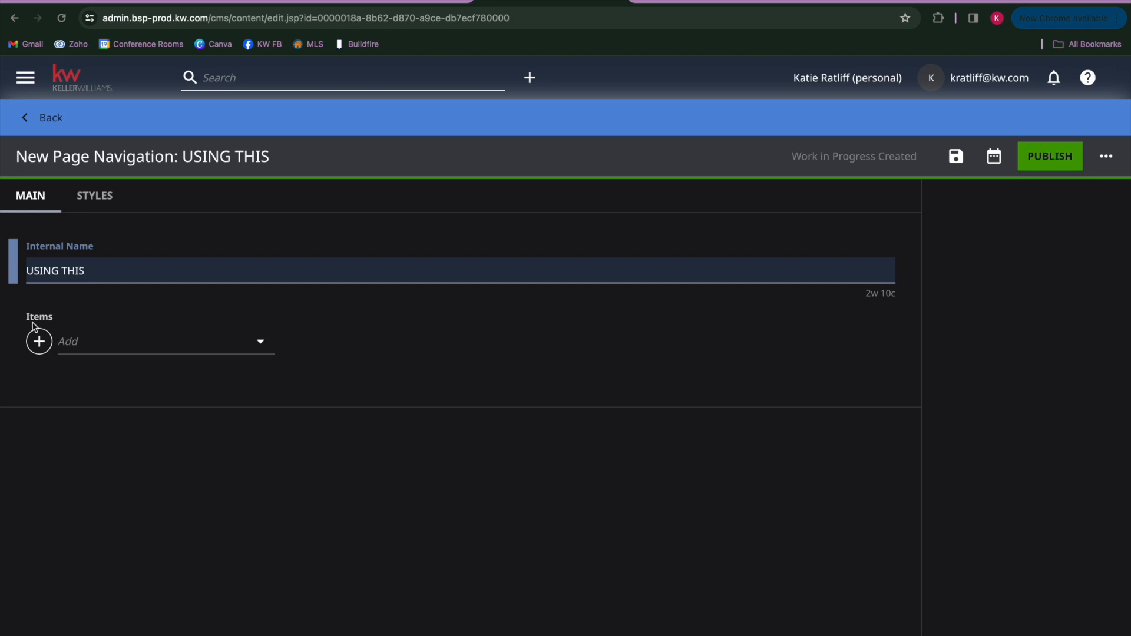
Add a simple navigation item with an internal link to the Testimonials custom page.
left_click(96, 345)
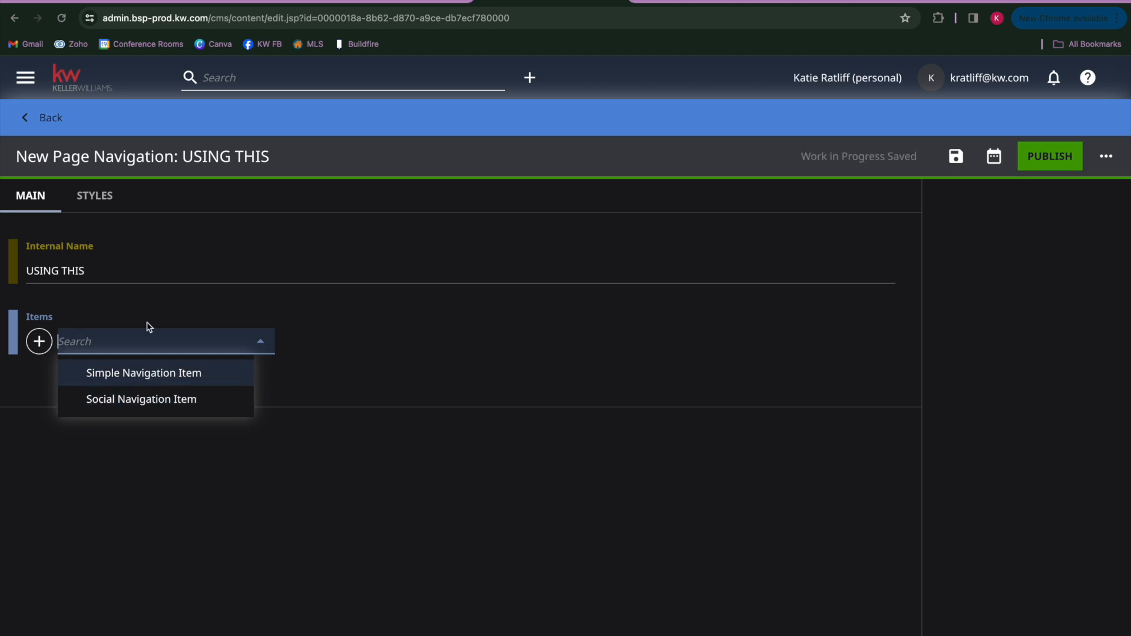
left_click(127, 378)
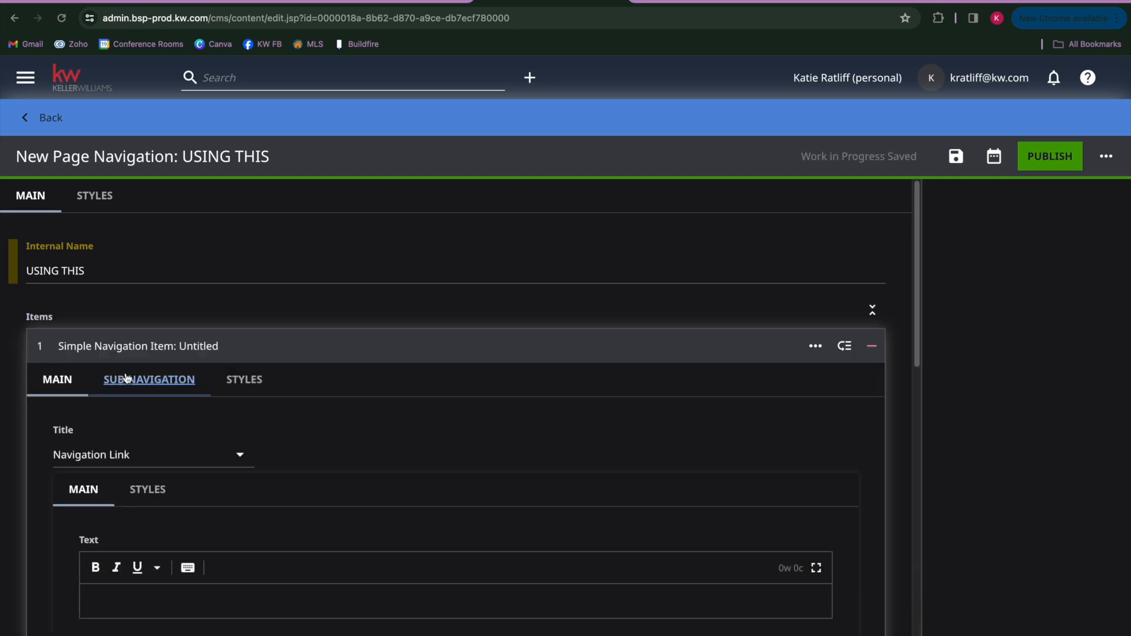
scroll(281, 414, "down", 3)
scroll(281, 413, "down", 4)
scroll(281, 408, "down", 2)
left_click_drag(78, 296, 112, 296)
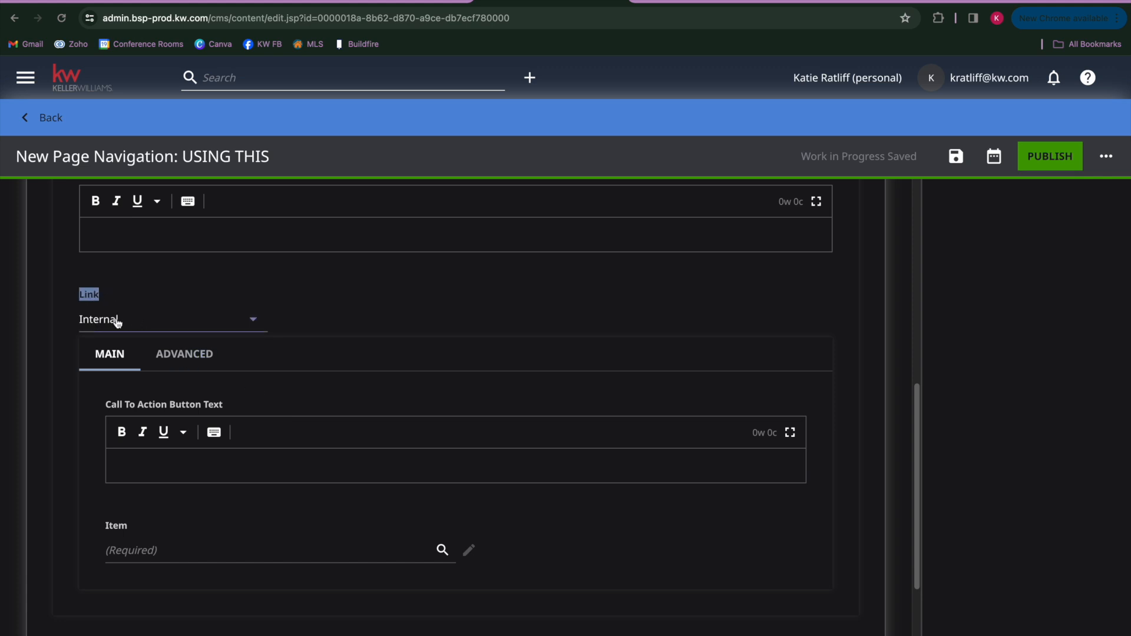
left_click(109, 318)
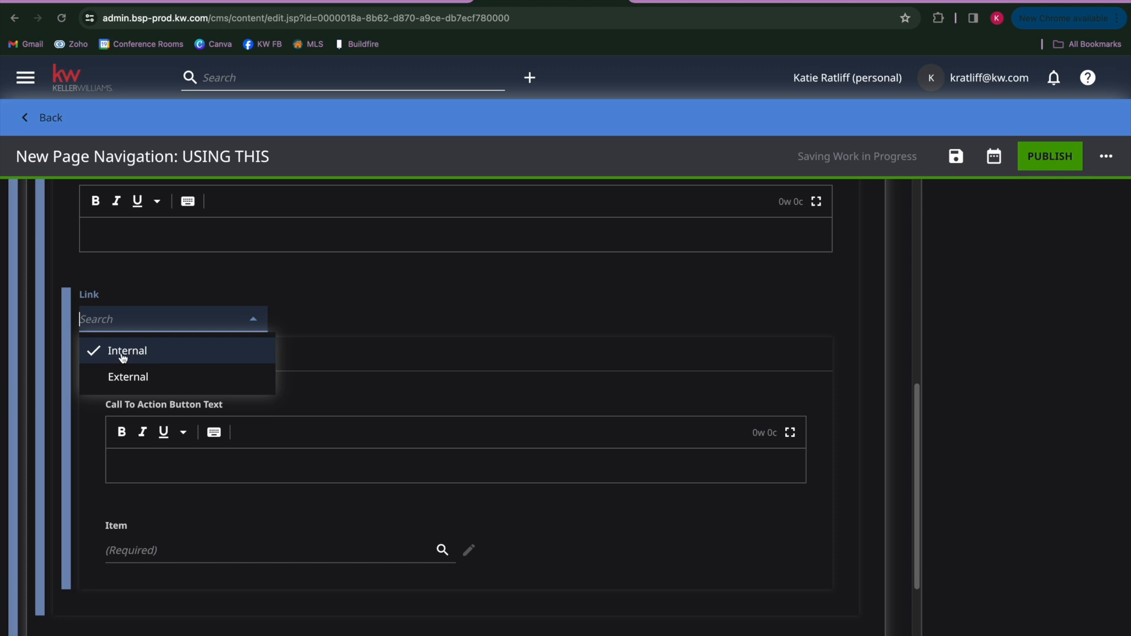
left_click(123, 358)
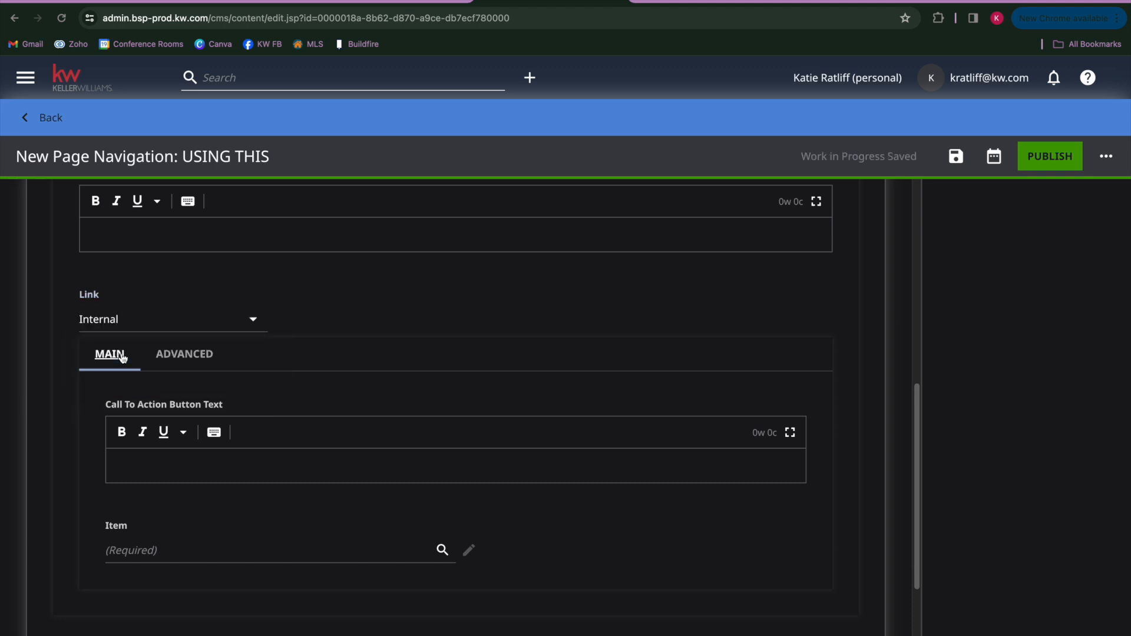
scroll(425, 278, "down", 1)
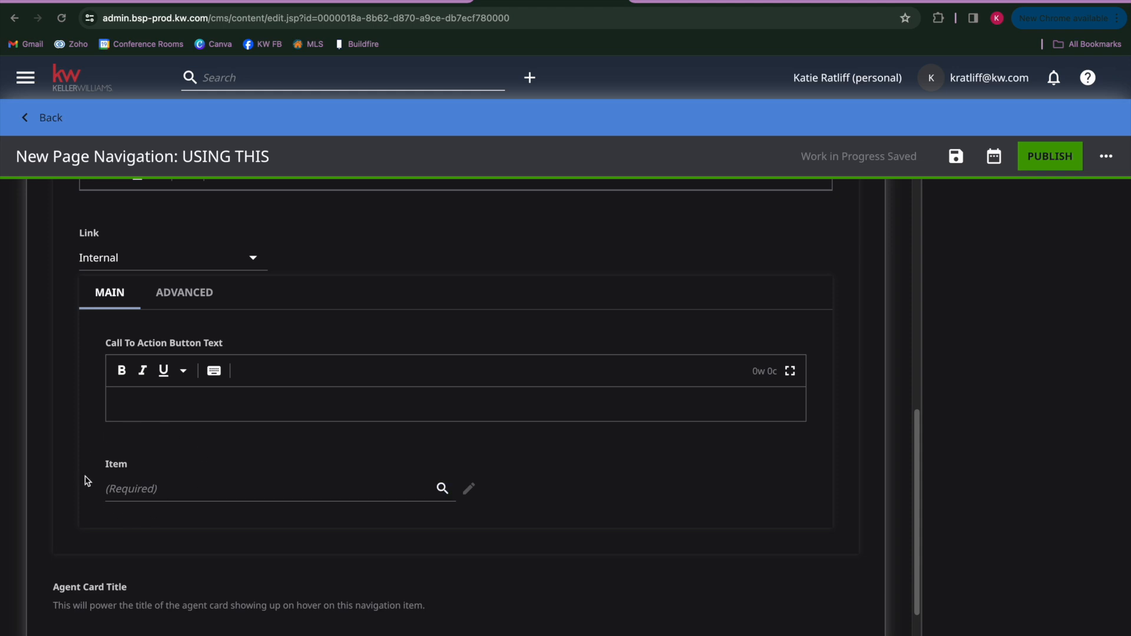
left_click(129, 492)
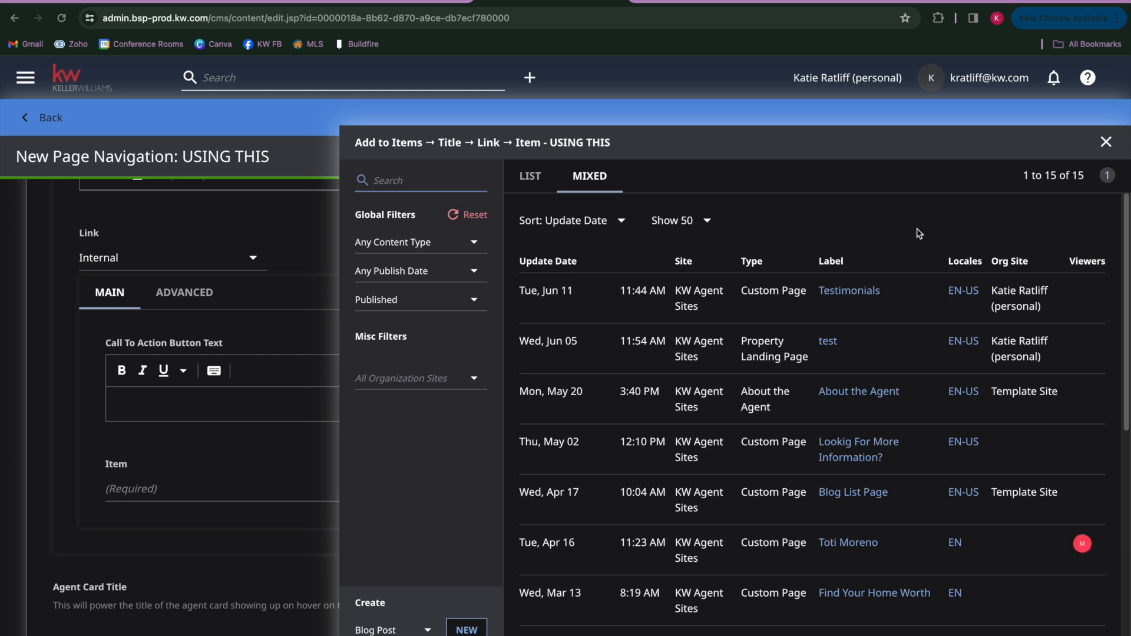
left_click(854, 296)
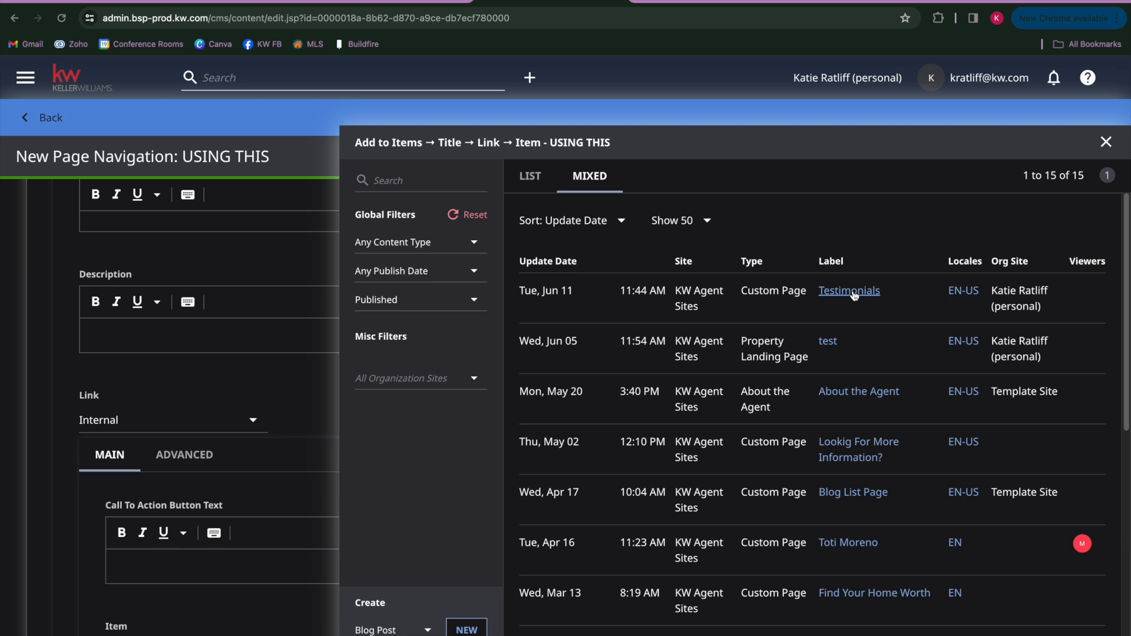
Add simple navigation items with internal links to the About the Agent page and the Blog List Page.
scroll(866, 321, "down", 2)
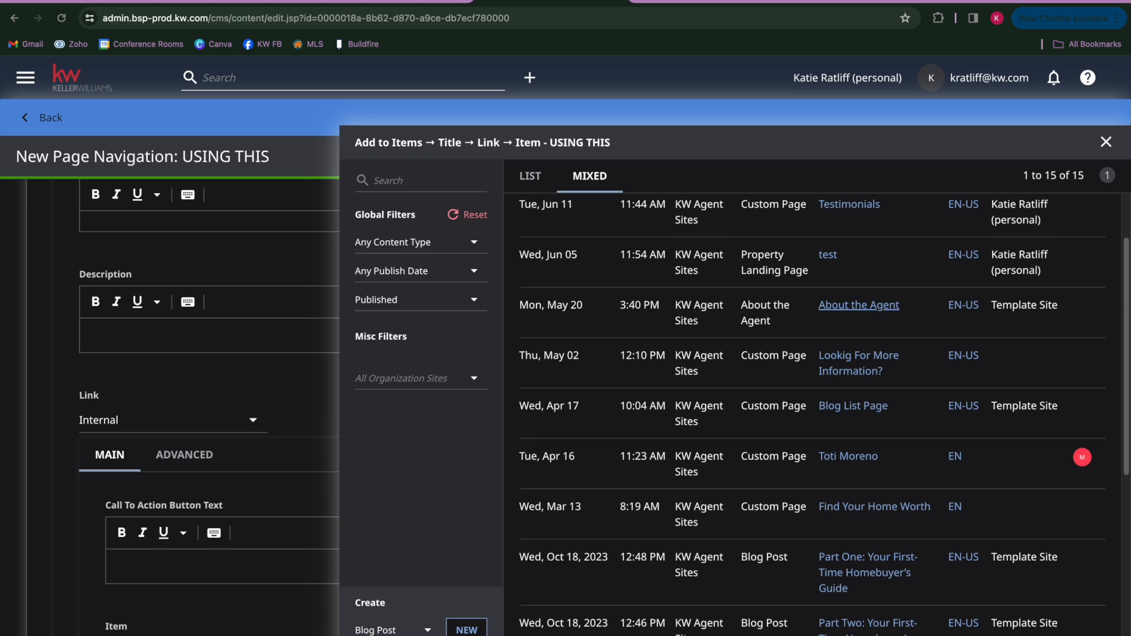
left_click(856, 306)
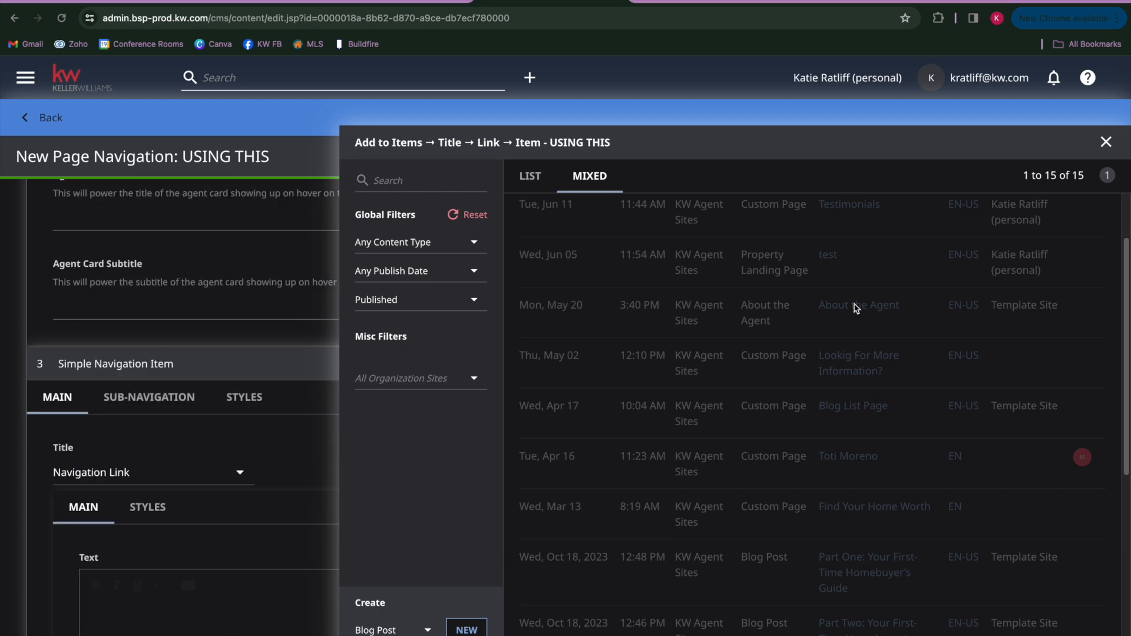
left_click(851, 408)
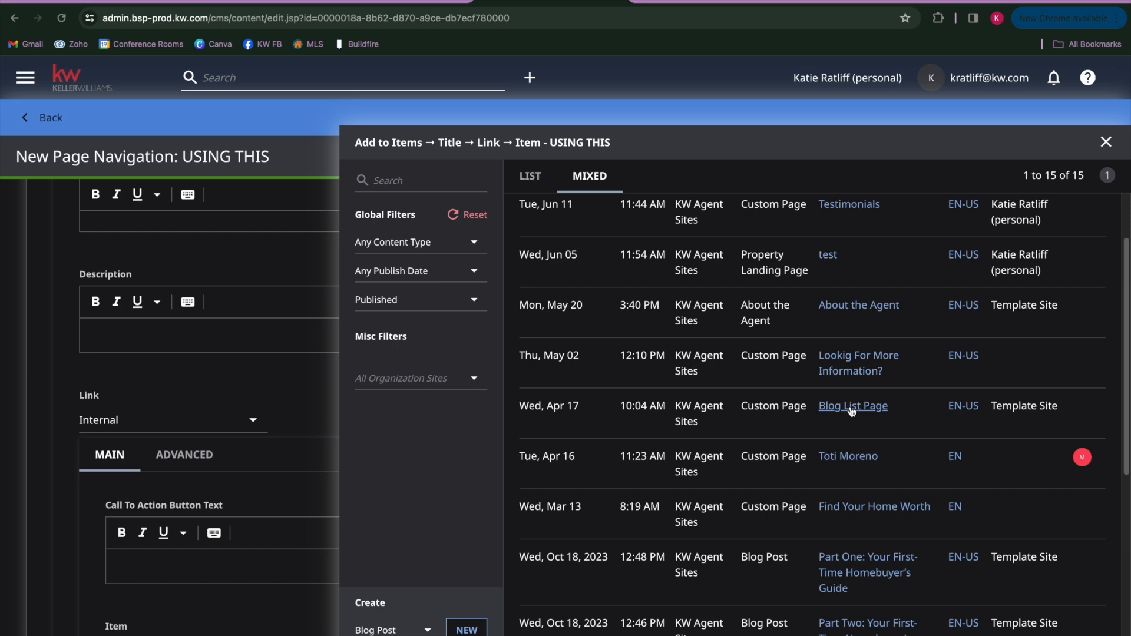
scroll(852, 411, "down", 6)
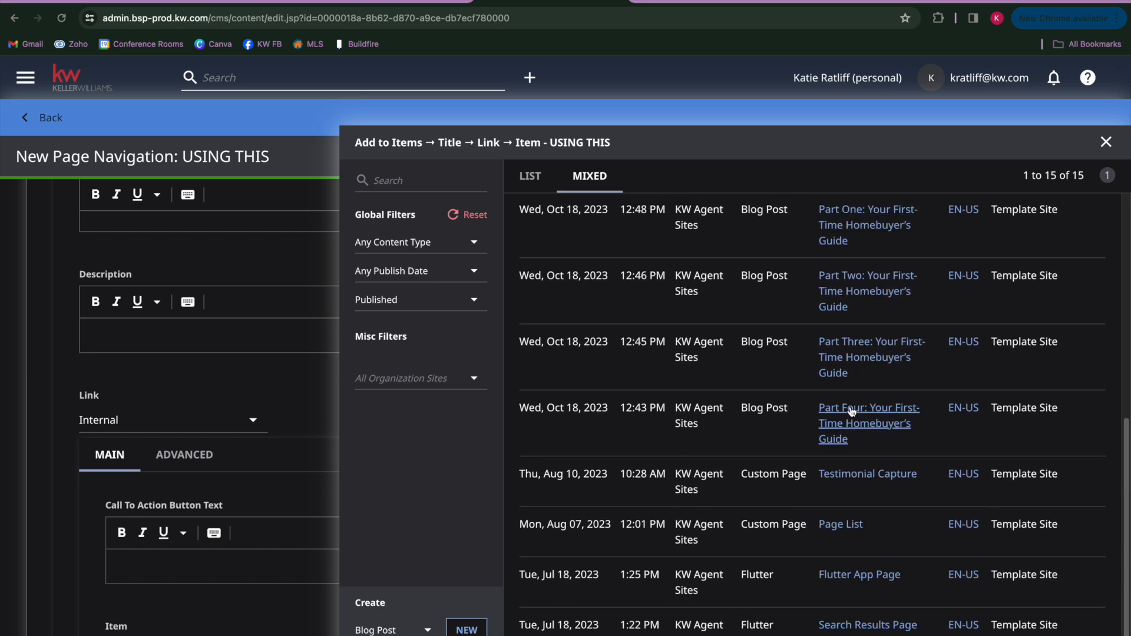
scroll(852, 410, "up", 6)
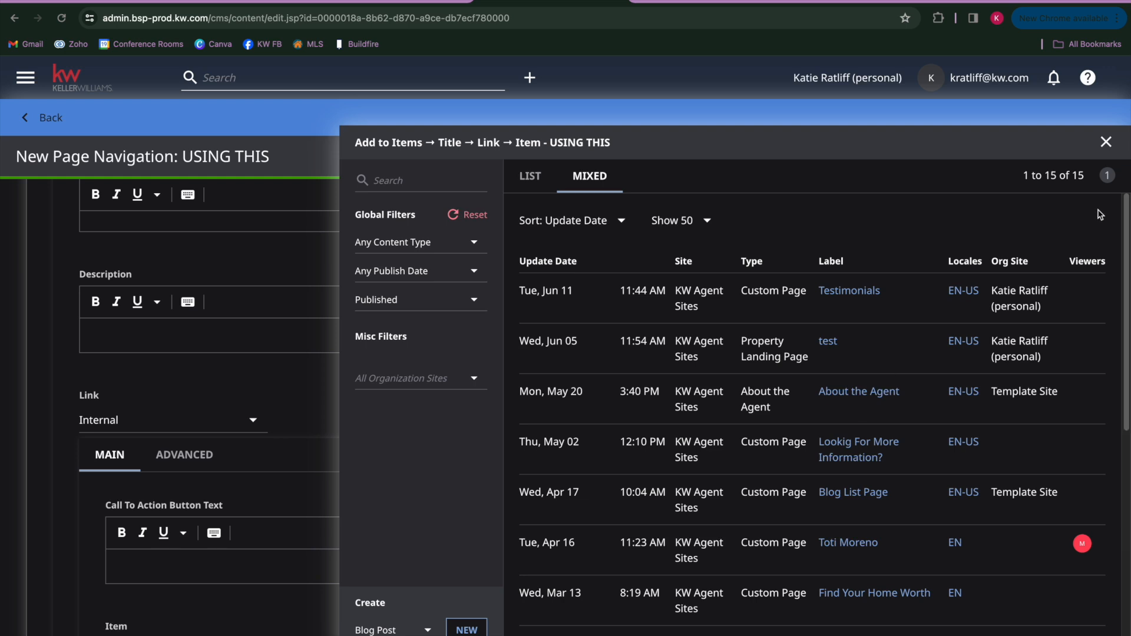
left_click(1108, 144)
Save the navigation as a draft and arrange its items in the order About the Agent, My Blog, Testimonials.
scroll(300, 357, "up", 2)
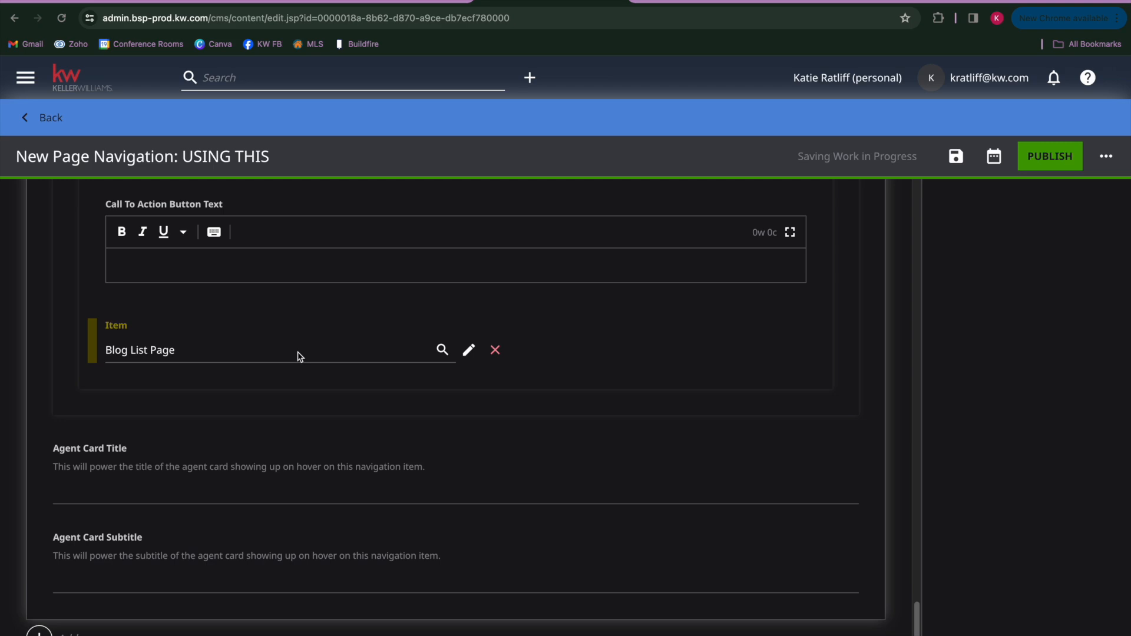
scroll(299, 356, "up", 10)
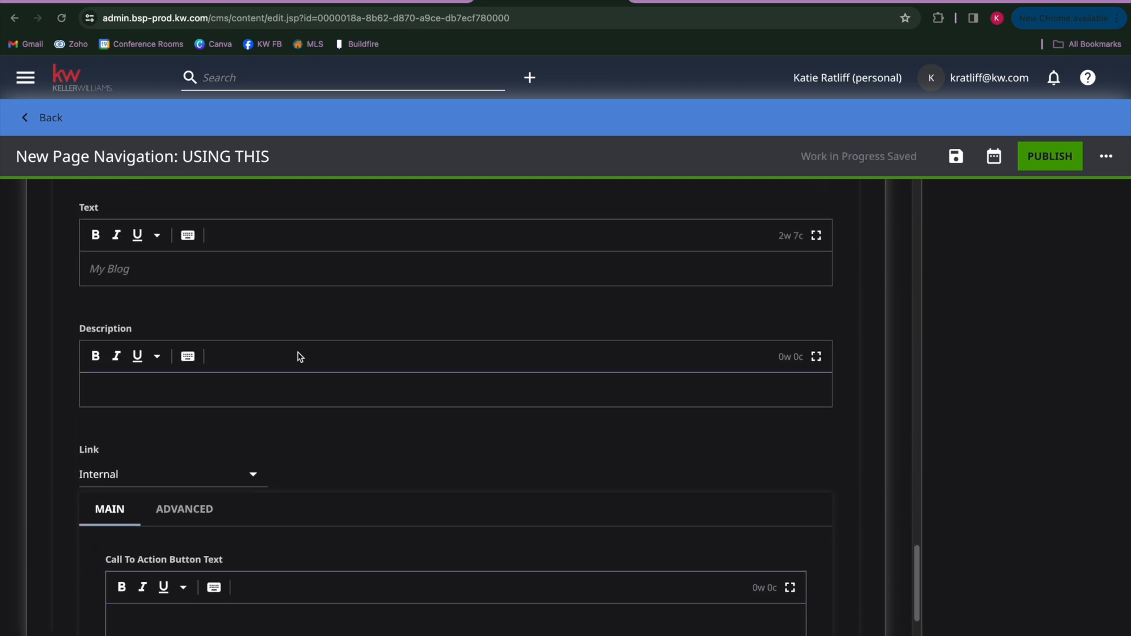
scroll(298, 352, "up", 8)
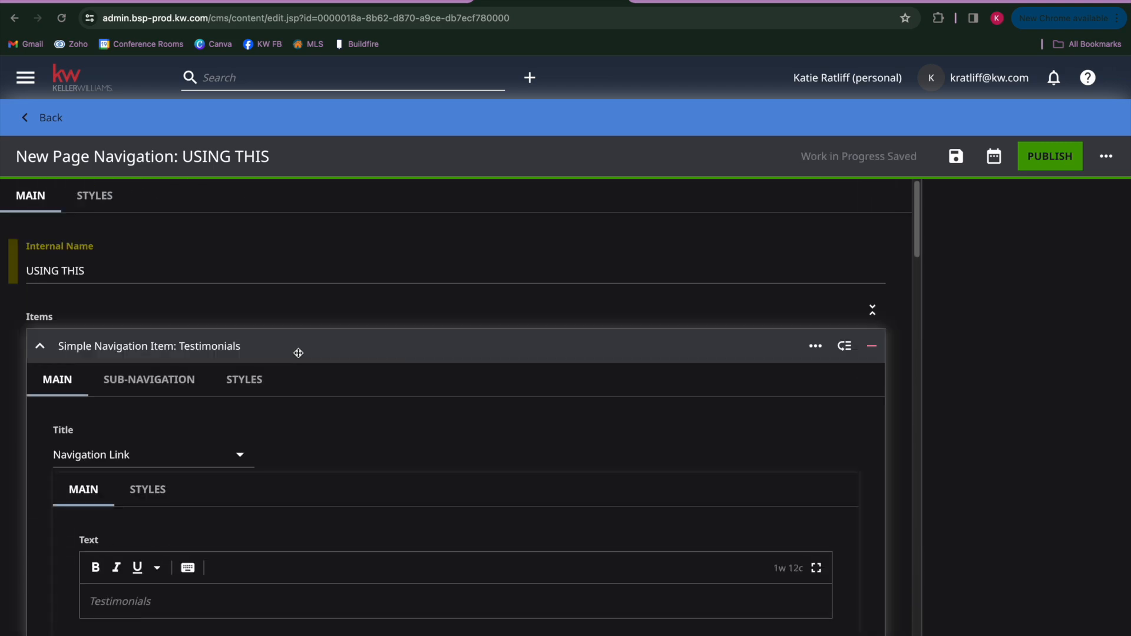
left_click(956, 156)
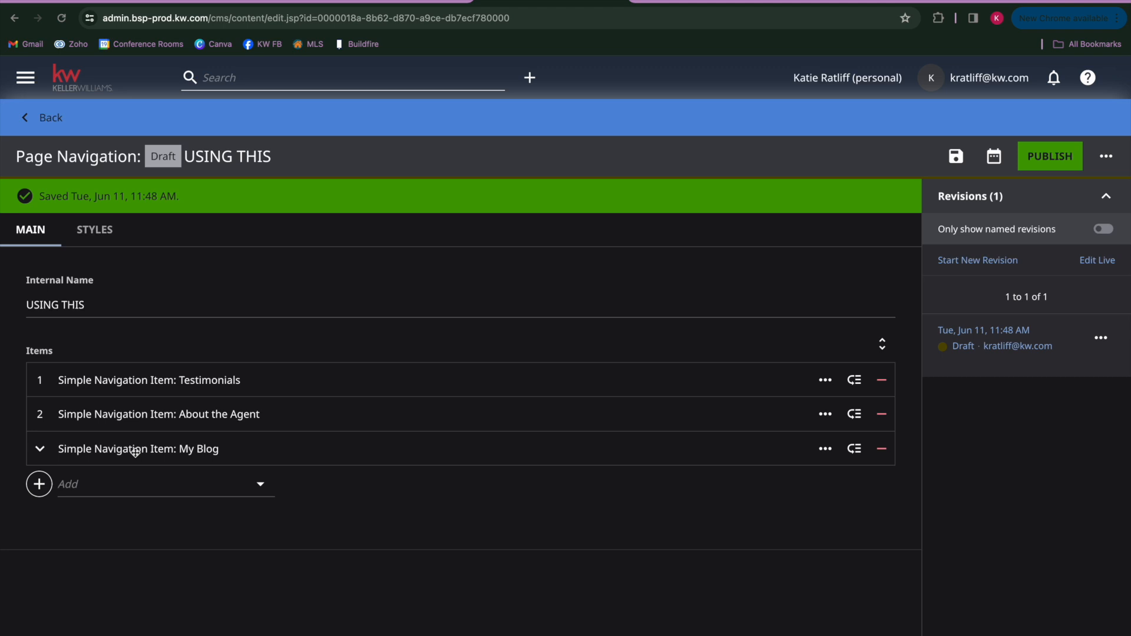
left_click_drag(198, 416, 200, 377)
left_click_drag(203, 449, 202, 416)
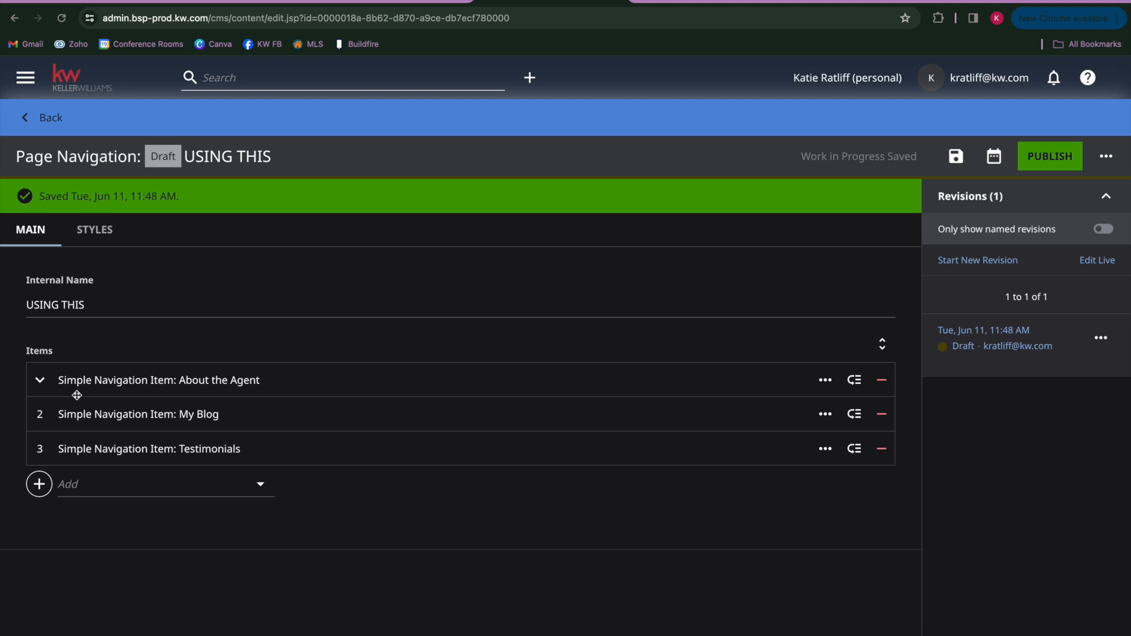
Change the About the Agent navigation item's text to About Me and save the draft.
left_click(40, 380)
scroll(341, 369, "down", 2)
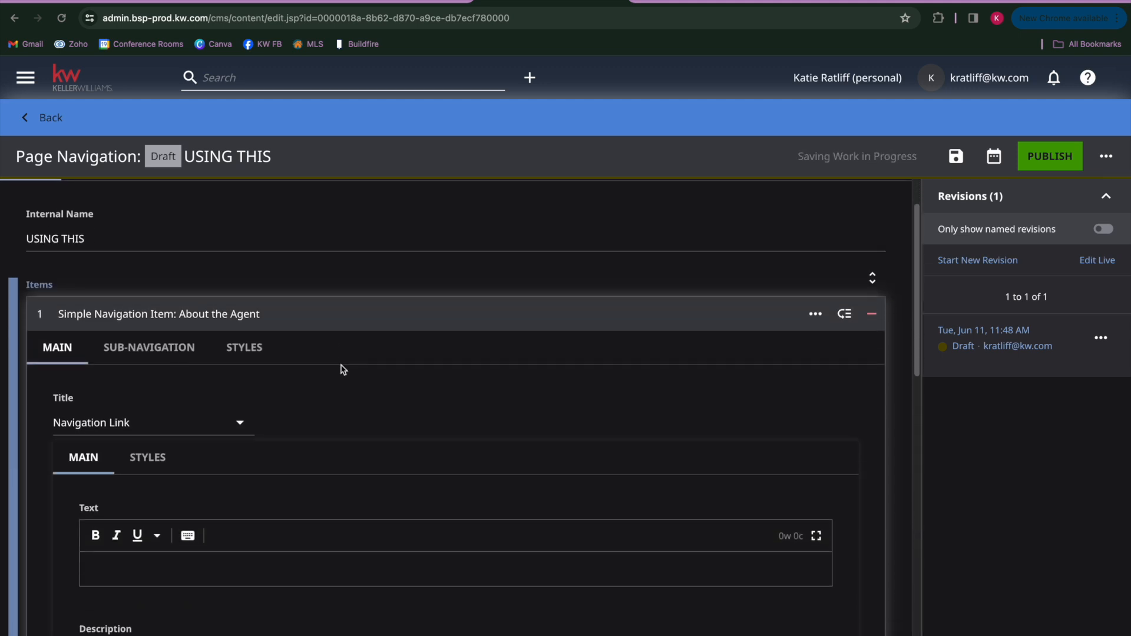
scroll(344, 370, "down", 1)
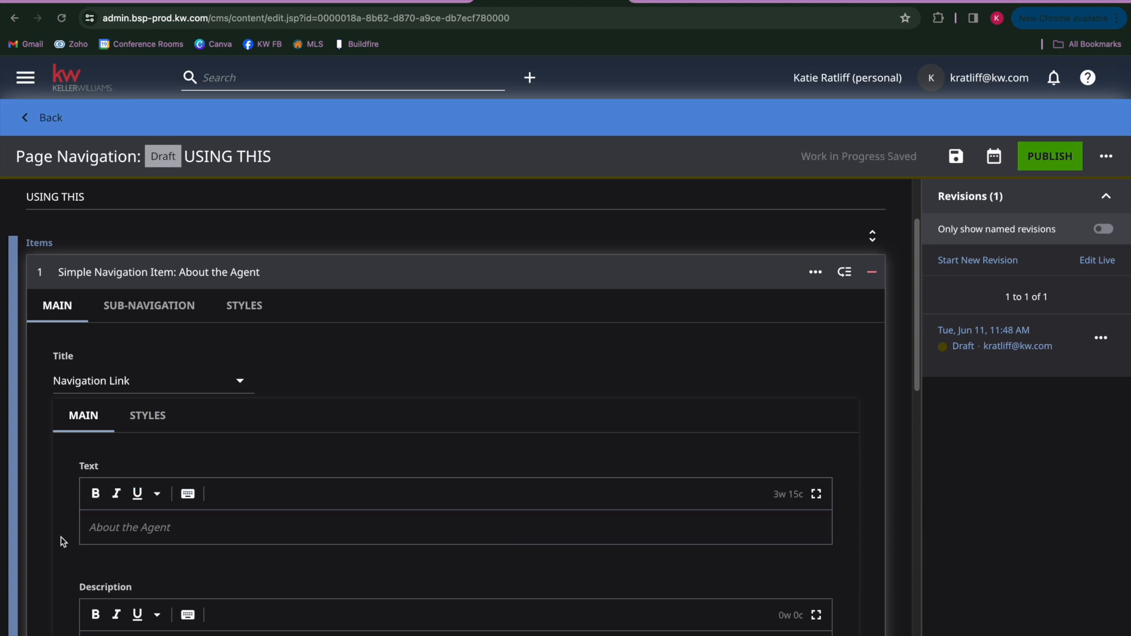
left_click(121, 531)
left_click_drag(187, 527, 122, 525)
type("Me")
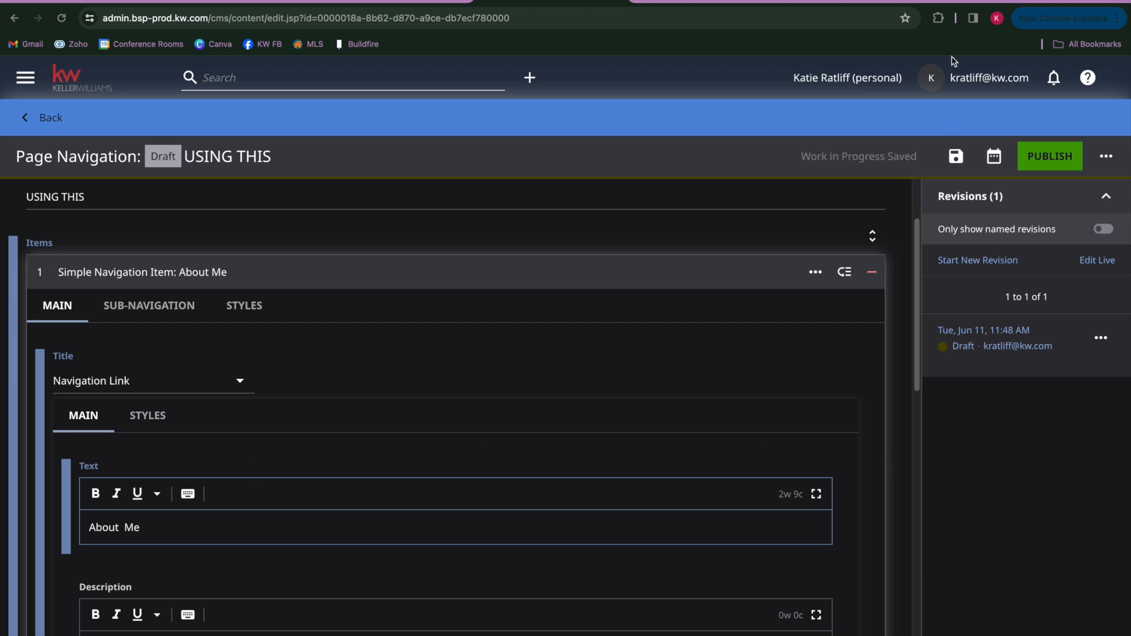
left_click(956, 158)
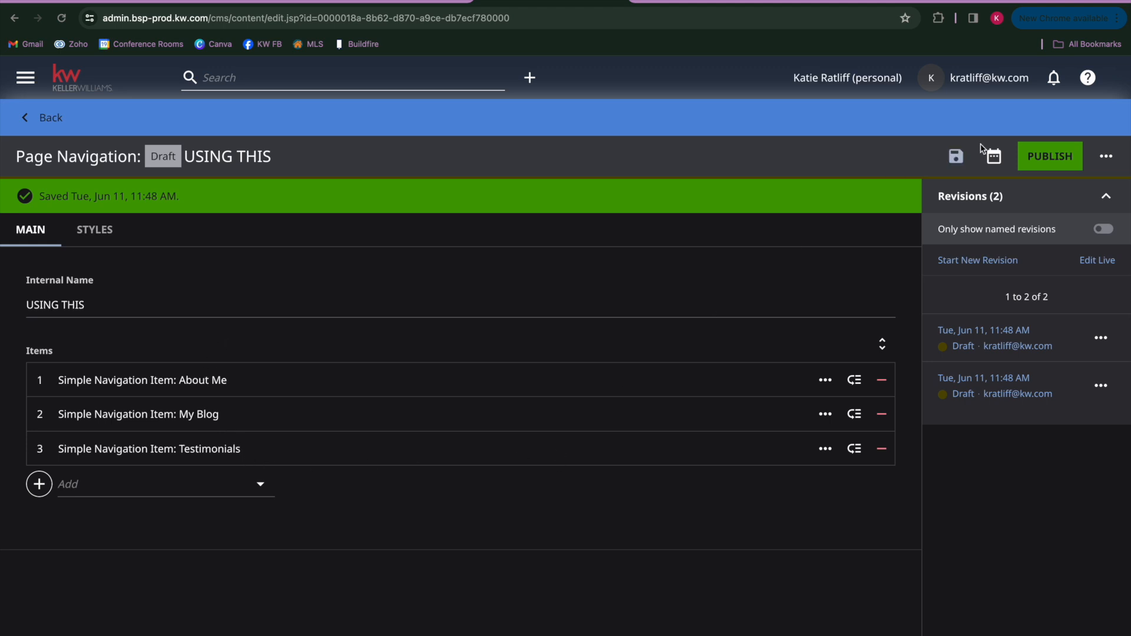
Publish the USING THIS page navigation, then select it as the organization site's custom navigation and save the site.
left_click(1044, 159)
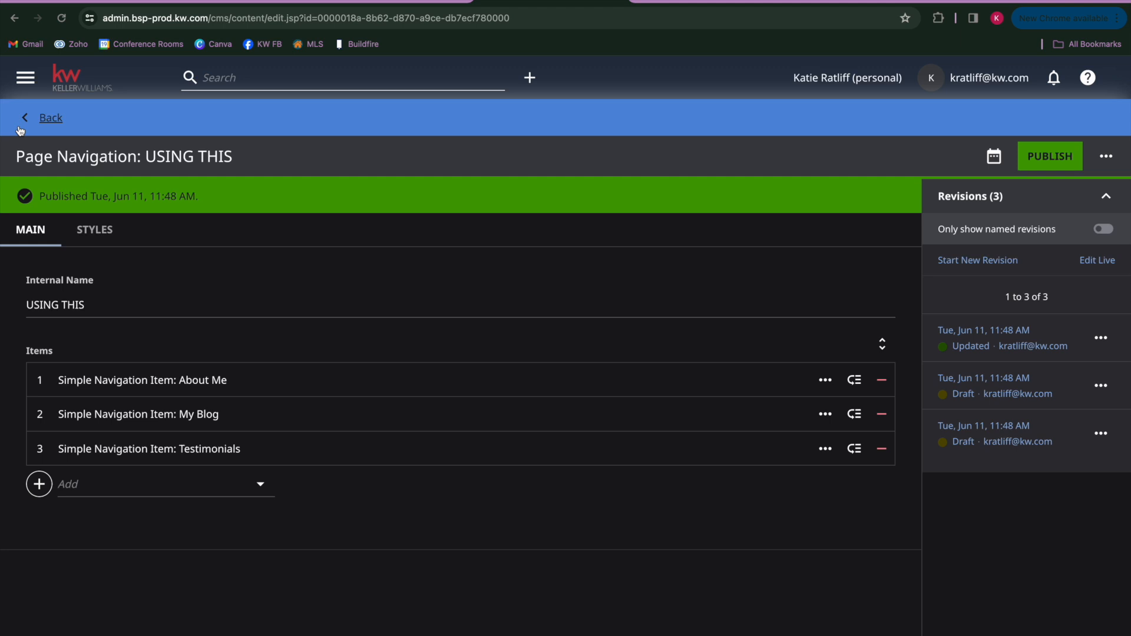
left_click(47, 117)
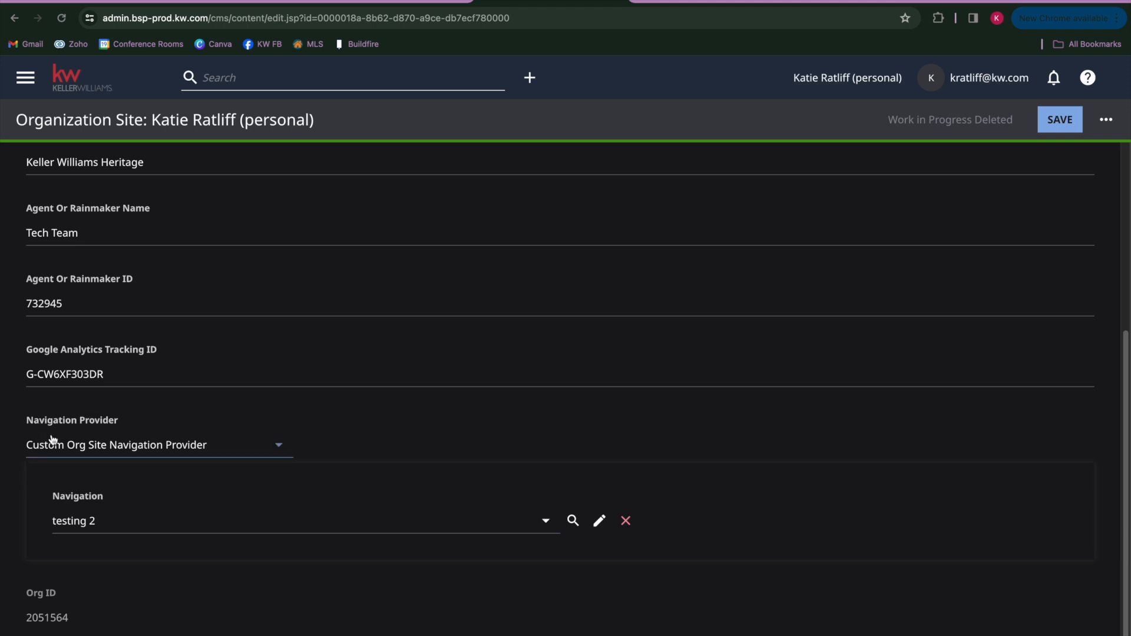
left_click(119, 521)
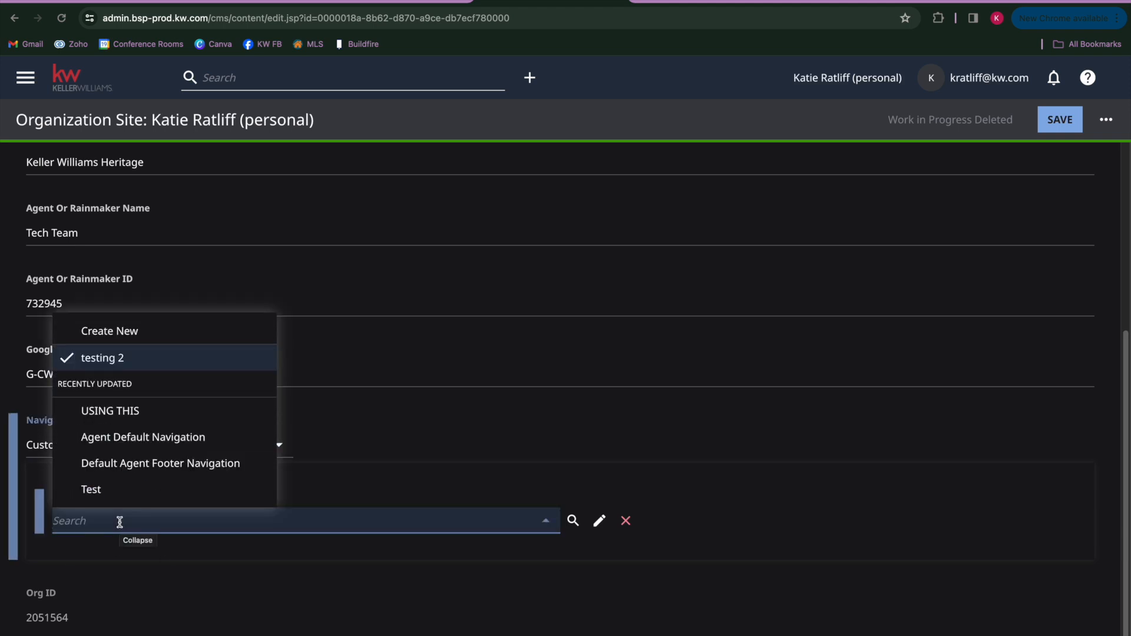
left_click(119, 411)
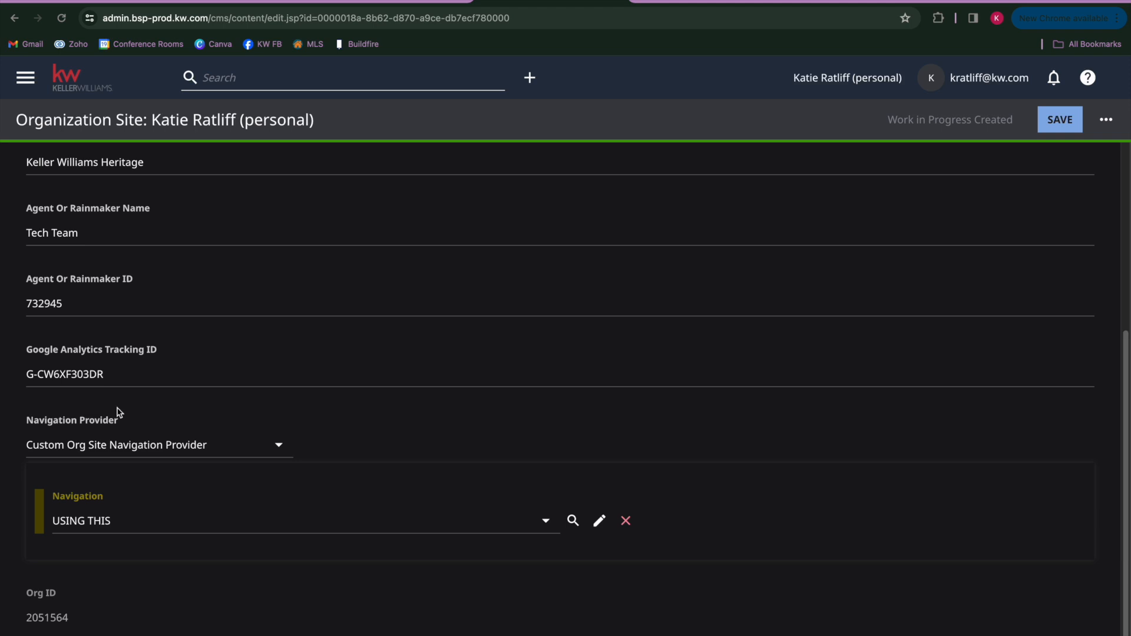
left_click(1061, 120)
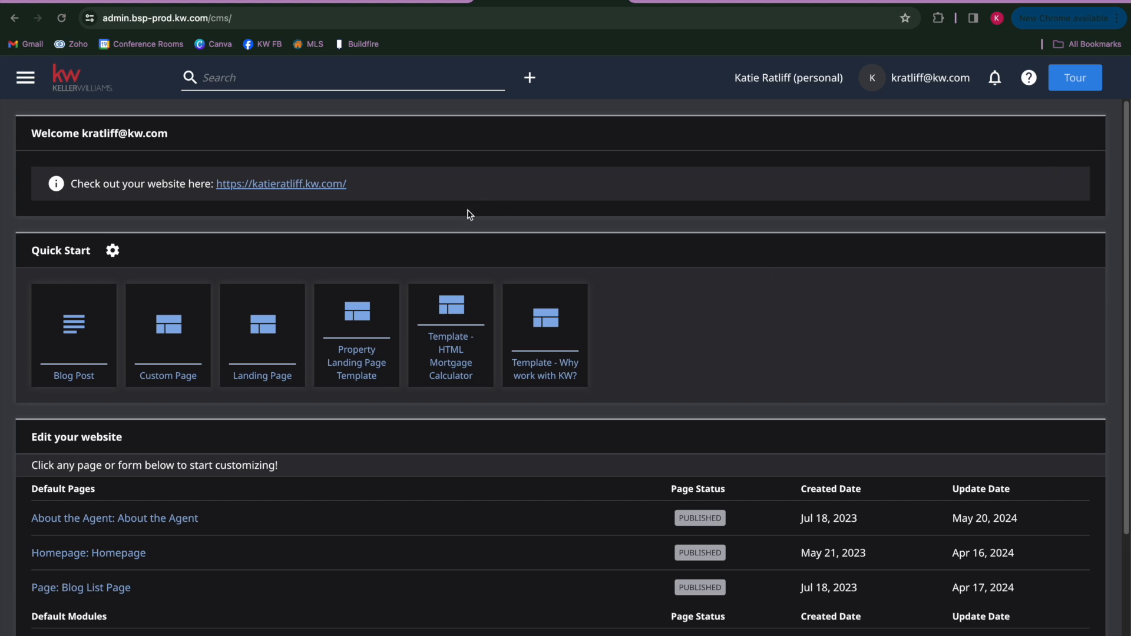
Open the live website from the CMS dashboard, reloading it from there to check the header navigation items.
left_click(308, 185)
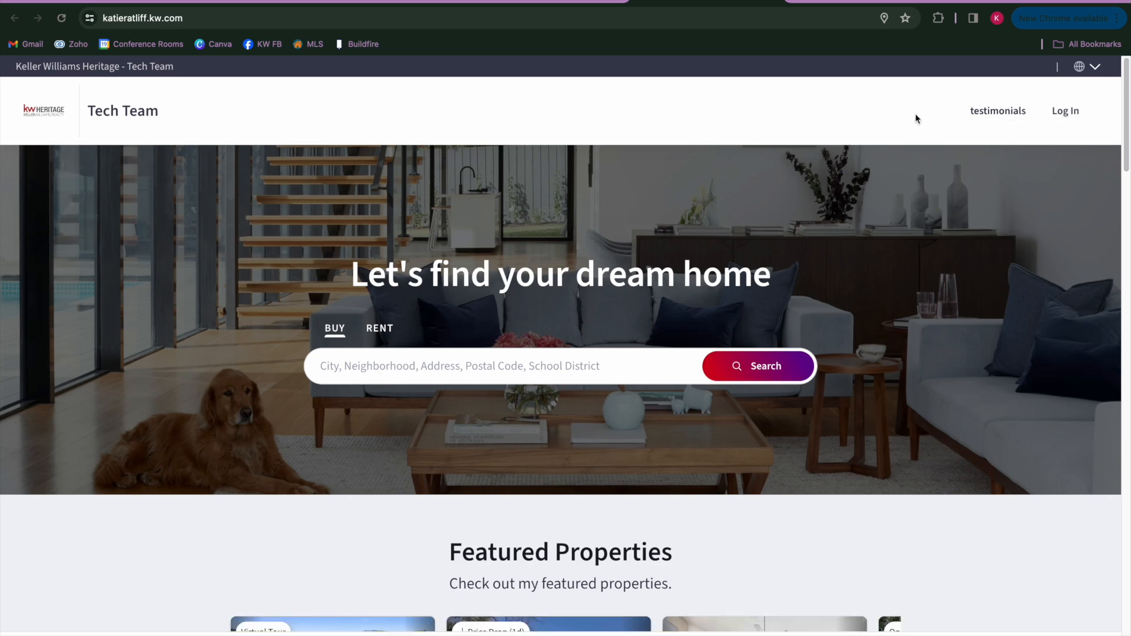
left_click(551, 1)
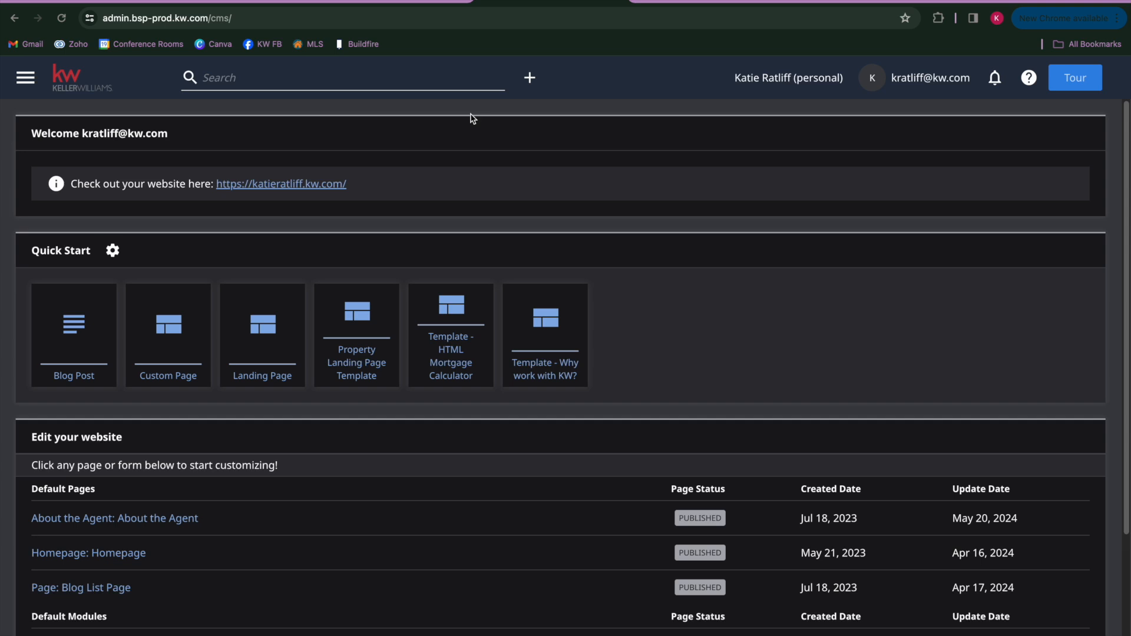
left_click(297, 187)
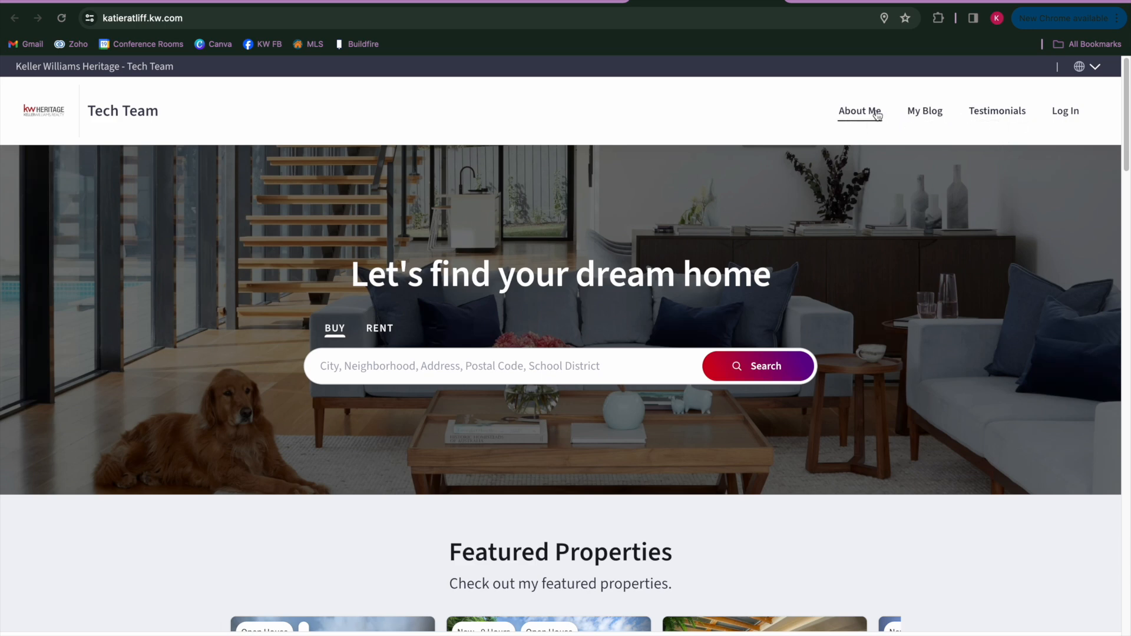
Open the live site's Testimonials page and review the embedded Testimonial Tree profile, including its ratings and reviews.
left_click(993, 118)
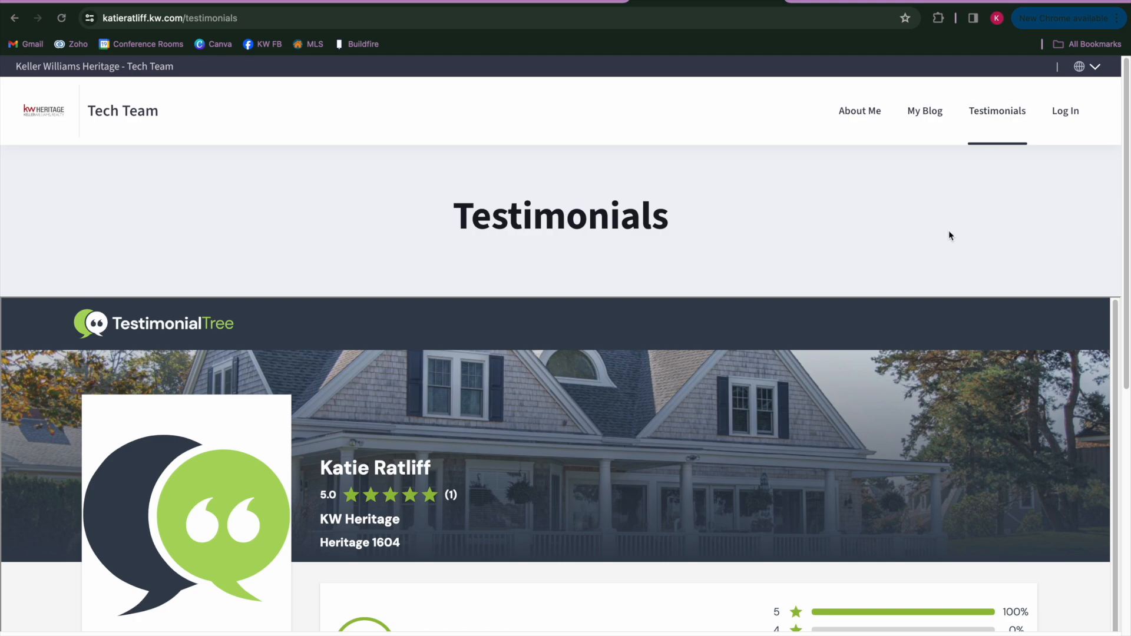
scroll(948, 231, "down", 3)
scroll(949, 234, "down", 9)
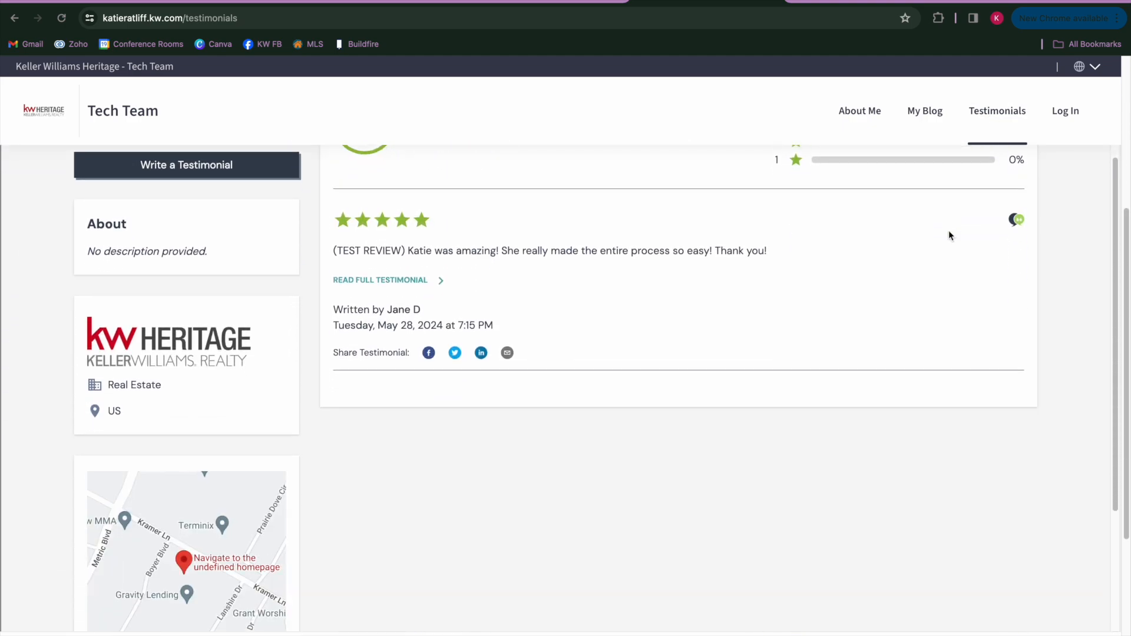
scroll(949, 231, "up", 7)
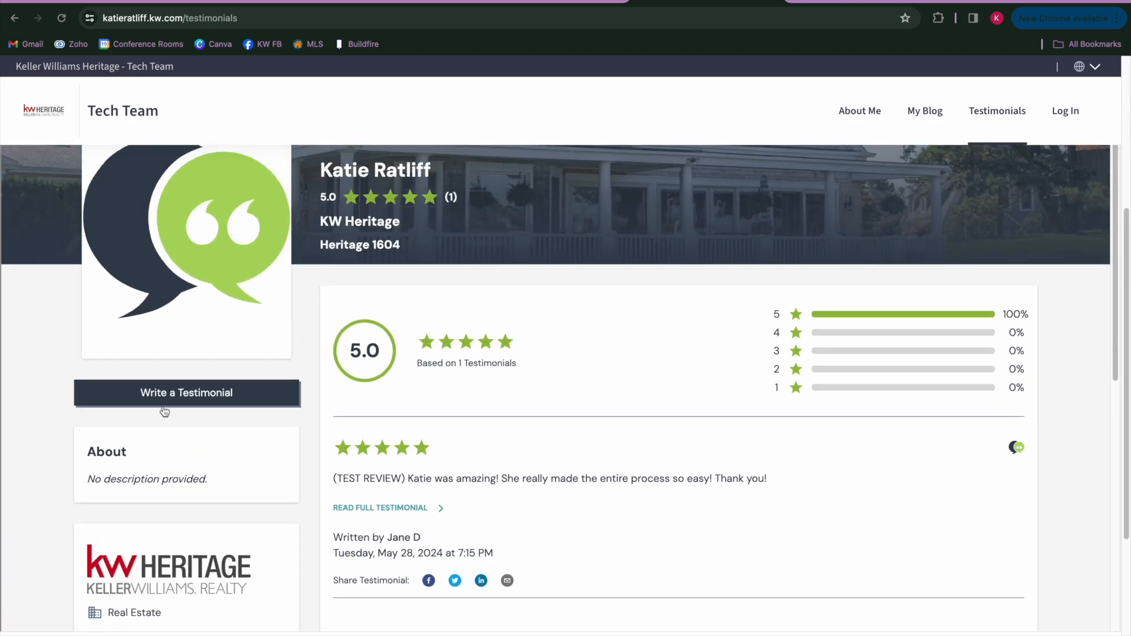